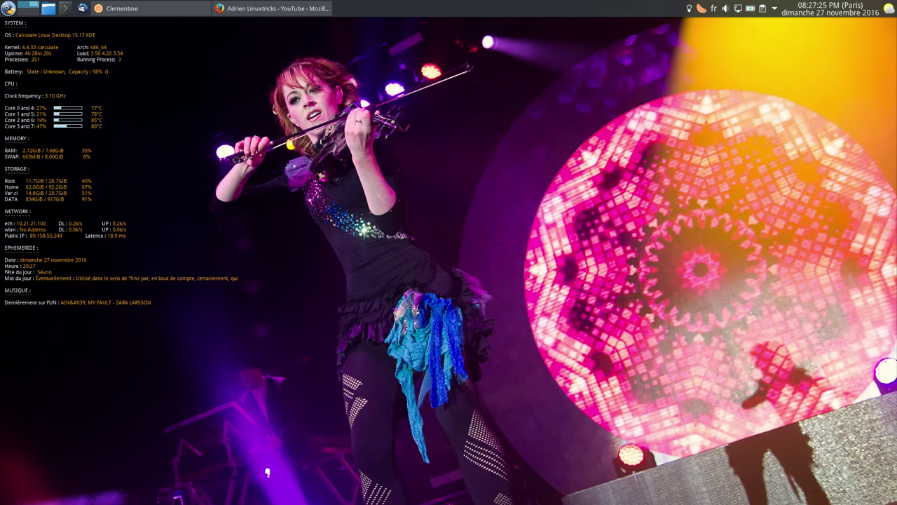
# Open the file manager and go to the Saison 1 folder inside Mac Gyver.
pyautogui.press('super+e')
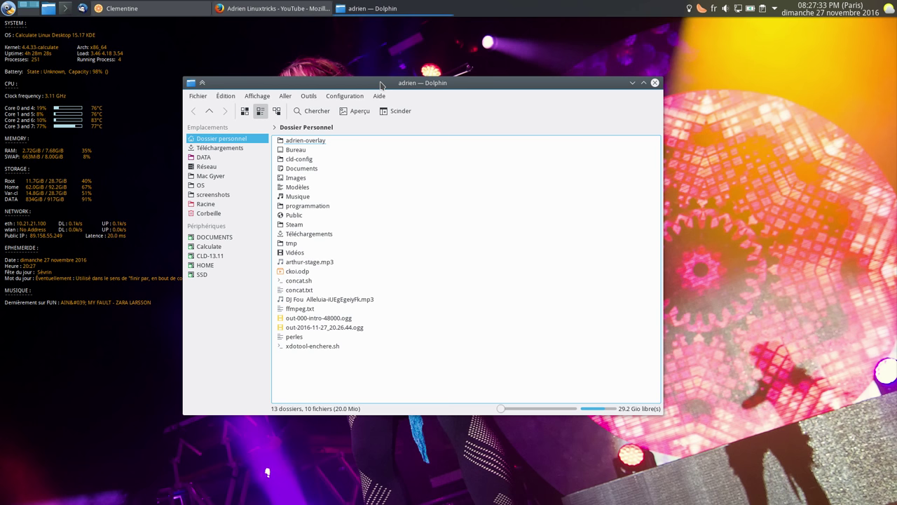
pyautogui.click(223, 175)
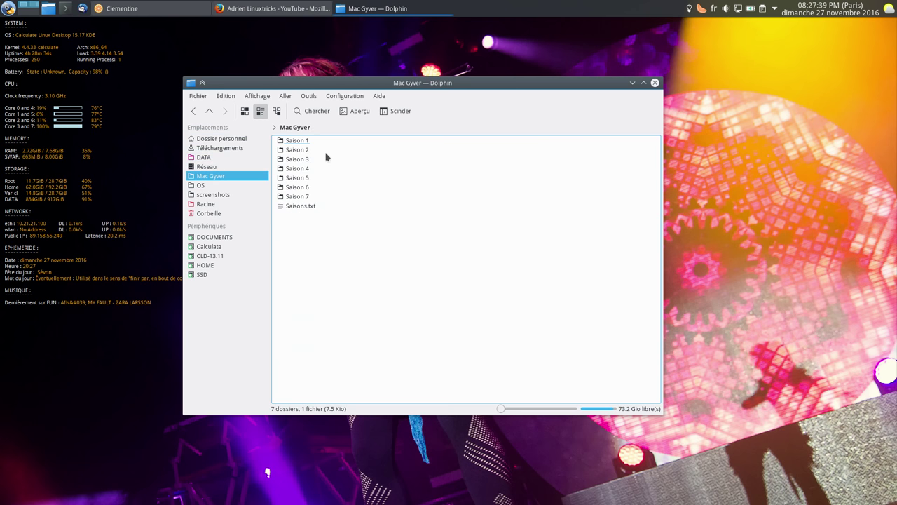
pyautogui.click(296, 143)
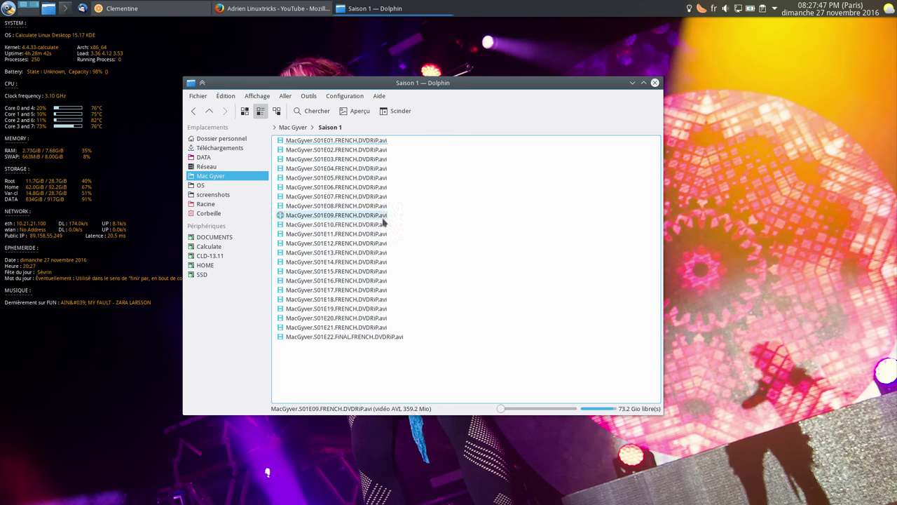
# Play the MacGyver season 1 episodes S01E10, S01E11, S01E13, S01E14 and S01E15 one by one, closing the video player after each.
pyautogui.click(353, 225)
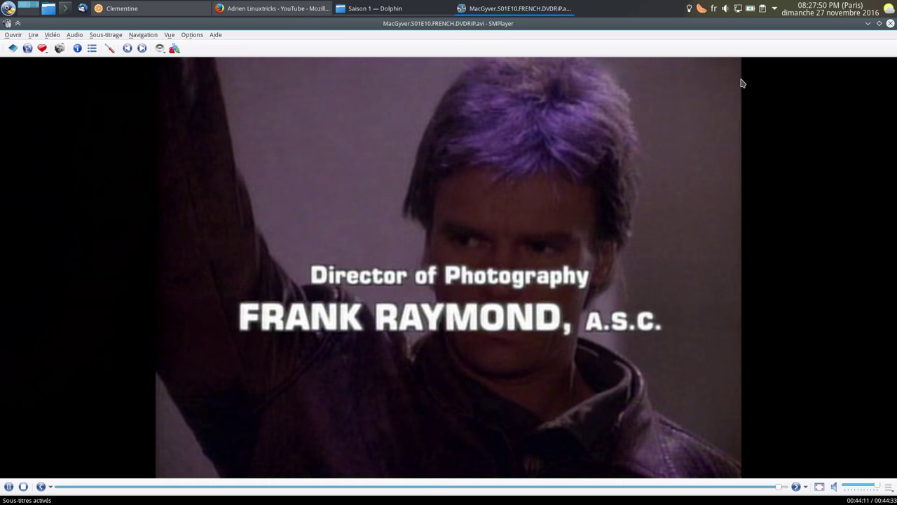
pyautogui.click(890, 25)
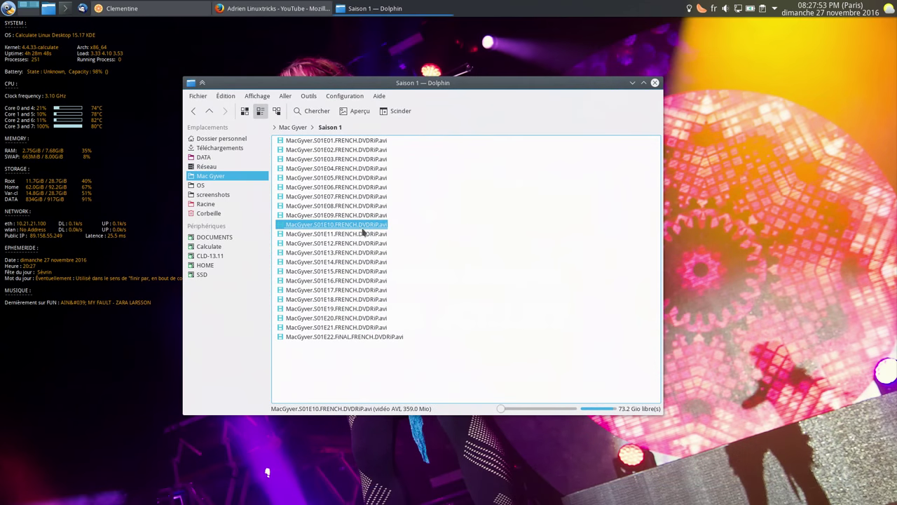
pyautogui.click(361, 233)
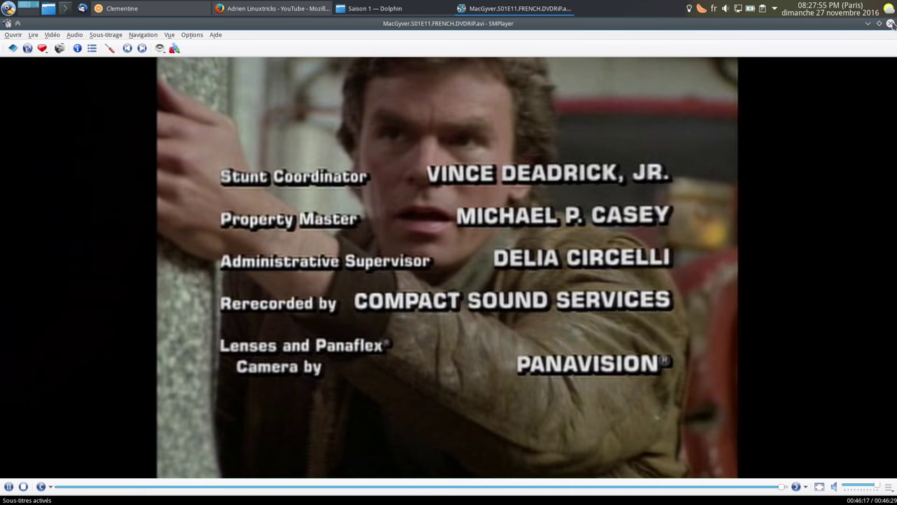
pyautogui.click(890, 25)
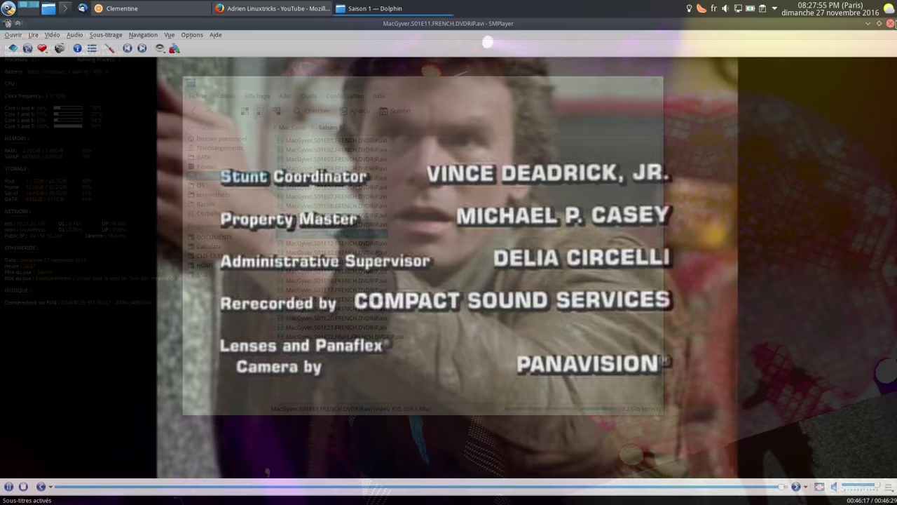
pyautogui.click(336, 252)
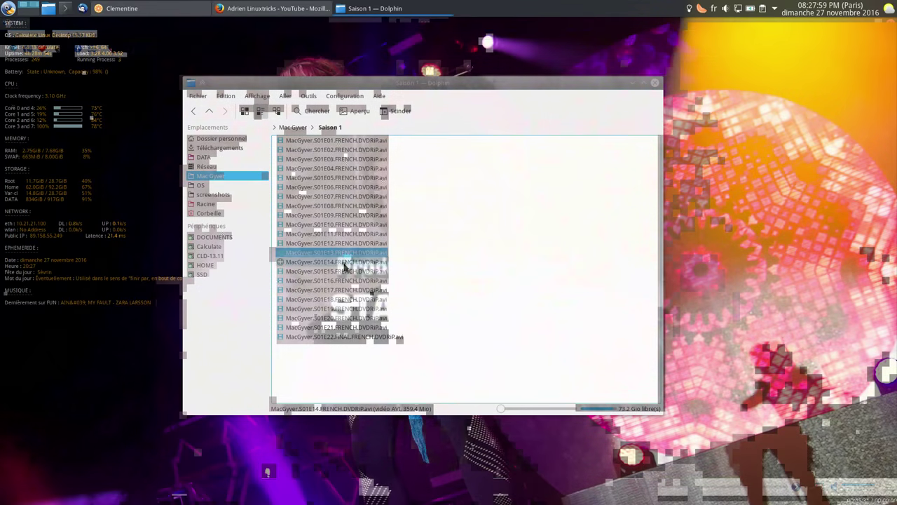
pyautogui.click(336, 262)
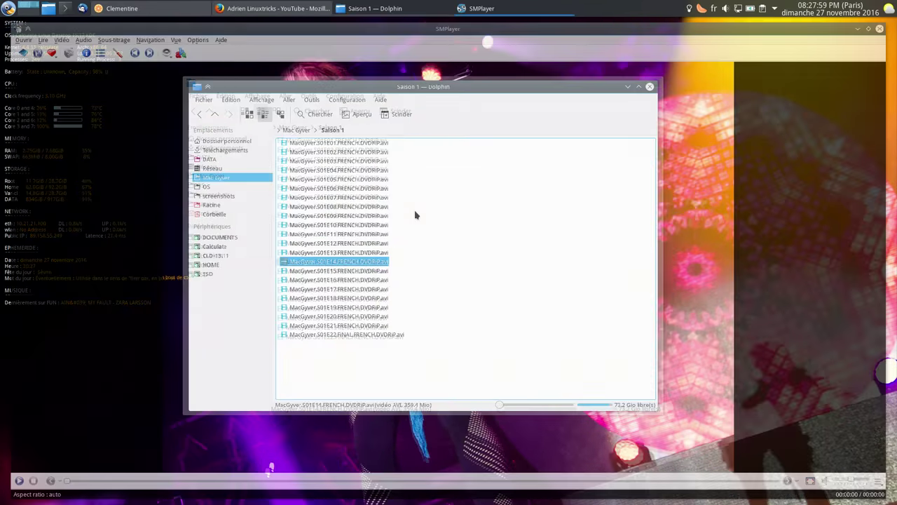
pyautogui.click(890, 23)
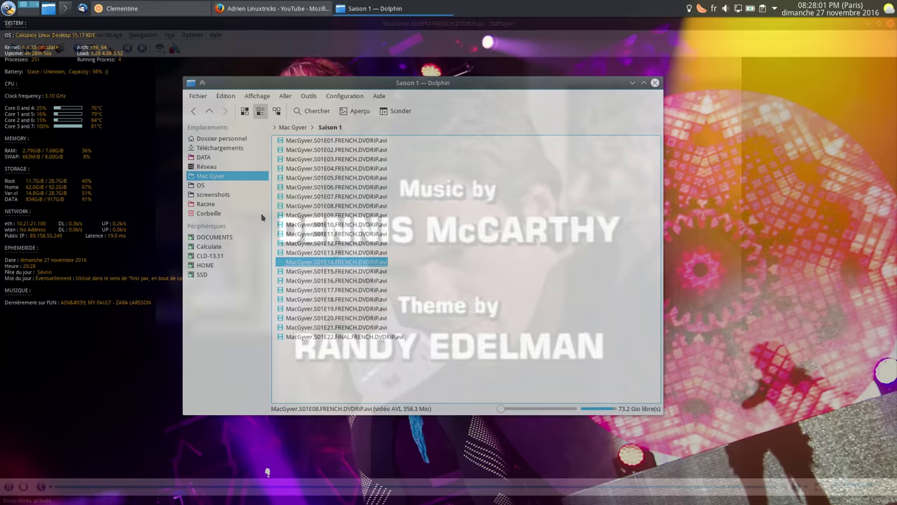
pyautogui.click(337, 271)
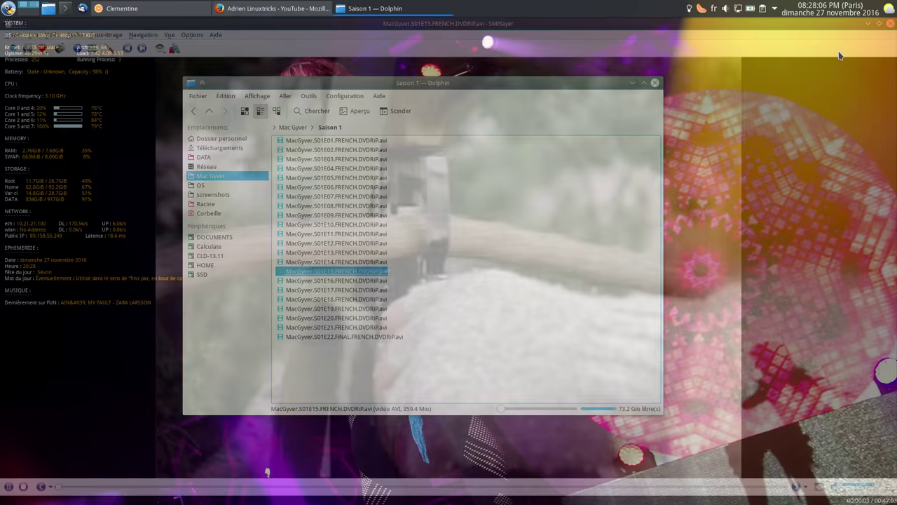
pyautogui.click(890, 23)
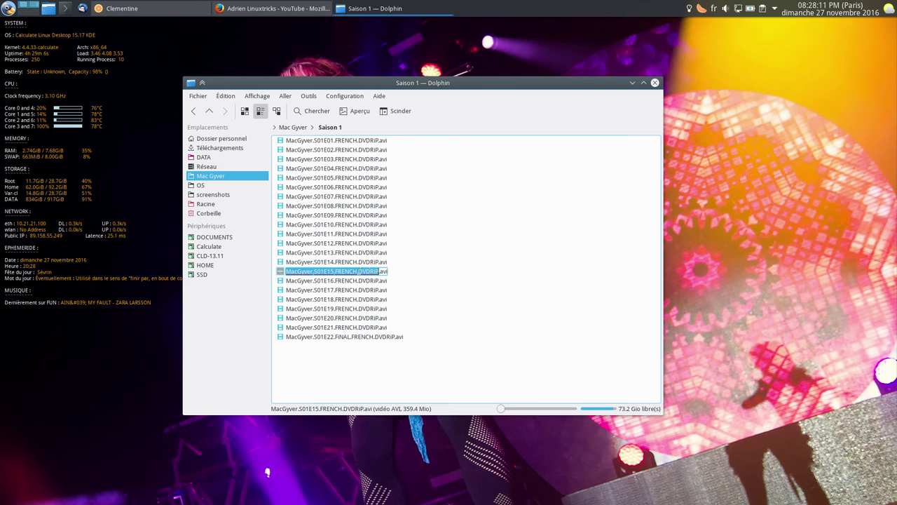
# Create a text file in Saison 1 named MacGyver.S01E15.FRENCH.DVDRiP.jensuisla, reusing the S01E15 video's base name.
pyautogui.press('F2')
pyautogui.hotkey('ctrl', 'c')
pyautogui.rightClick(491, 280)
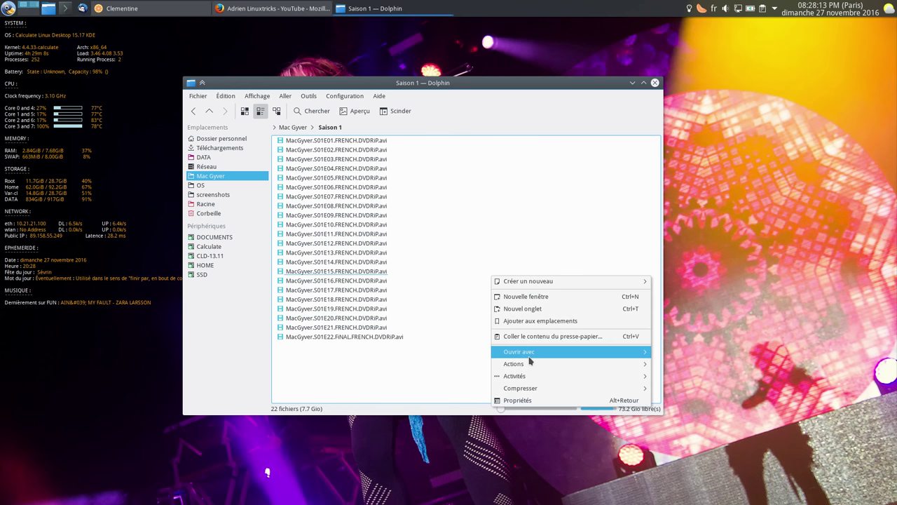
pyautogui.moveTo(596, 281)
pyautogui.click(682, 296)
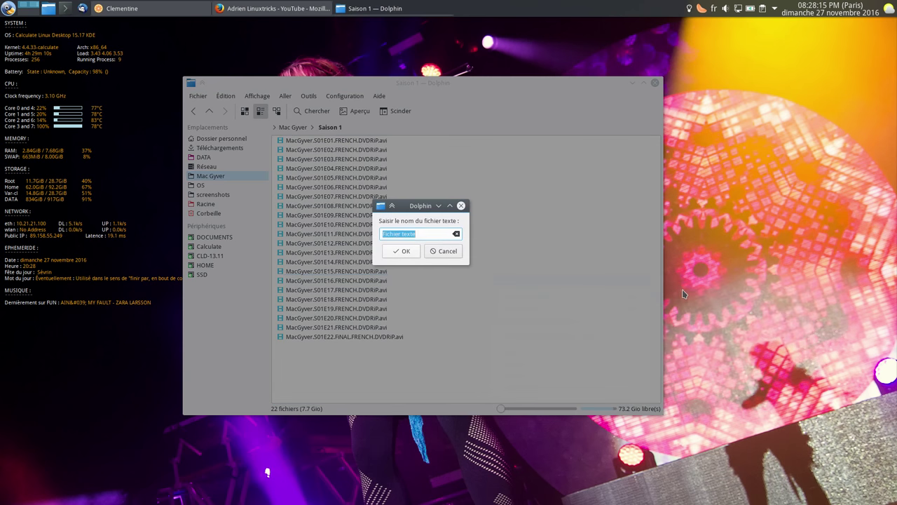
pyautogui.hotkey('ctrl', 'v')
pyautogui.write('.jensuisla')
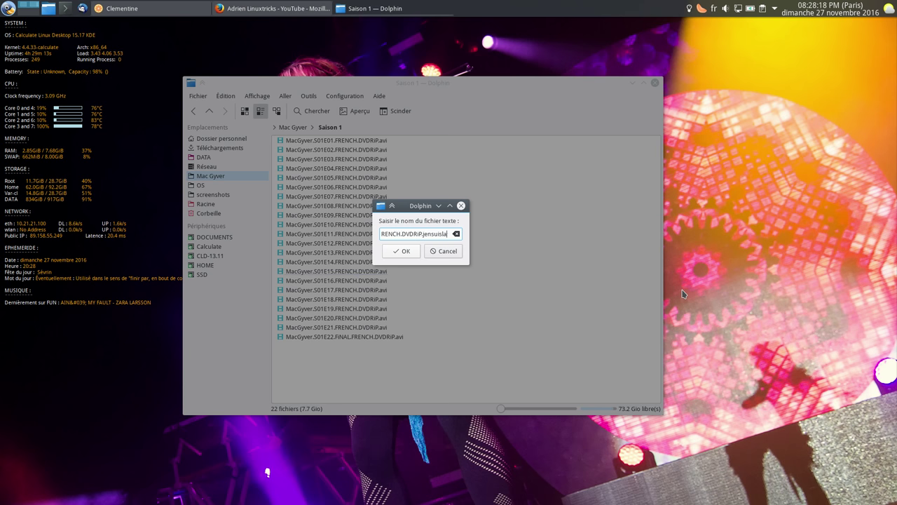
pyautogui.press('Return')
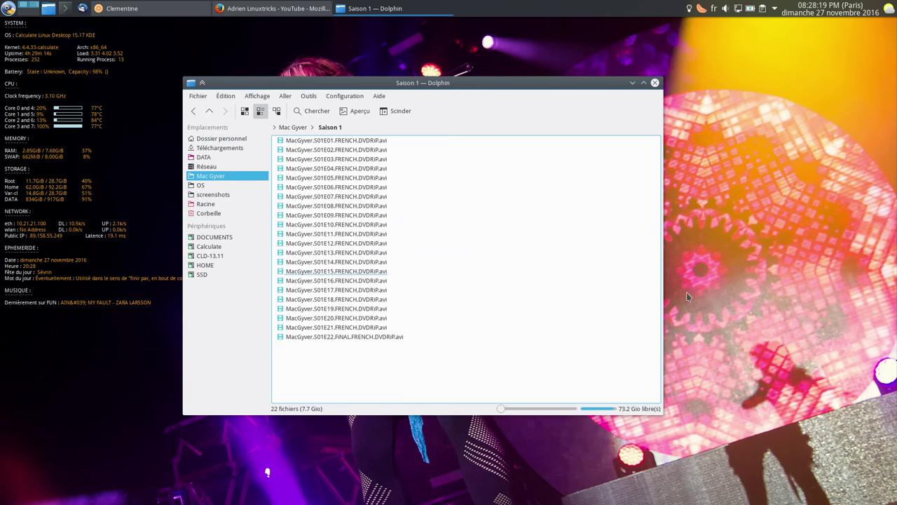
pyautogui.click(440, 301)
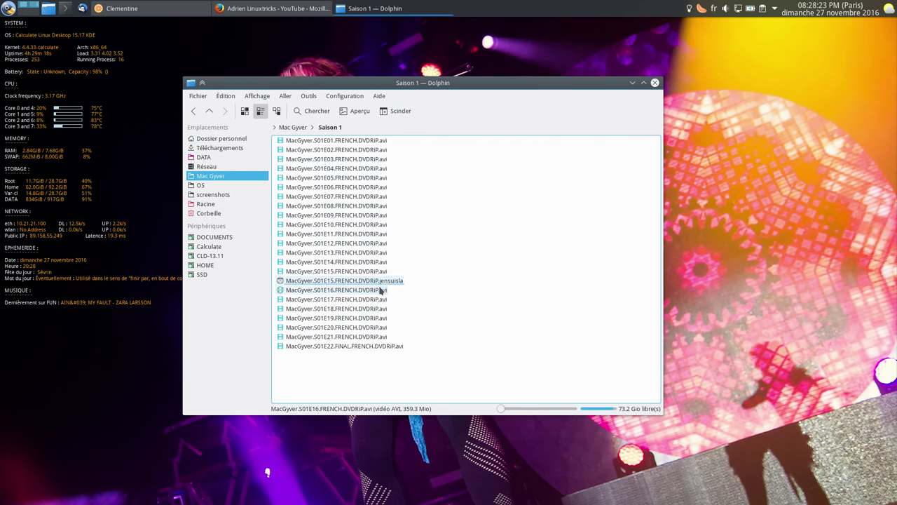
# Delete the marker file MacGyver.S01E15.FRENCH.DVDRiP.jensuisla from the Saison 1 folder.
pyautogui.click(384, 282)
pyautogui.press('Delete')
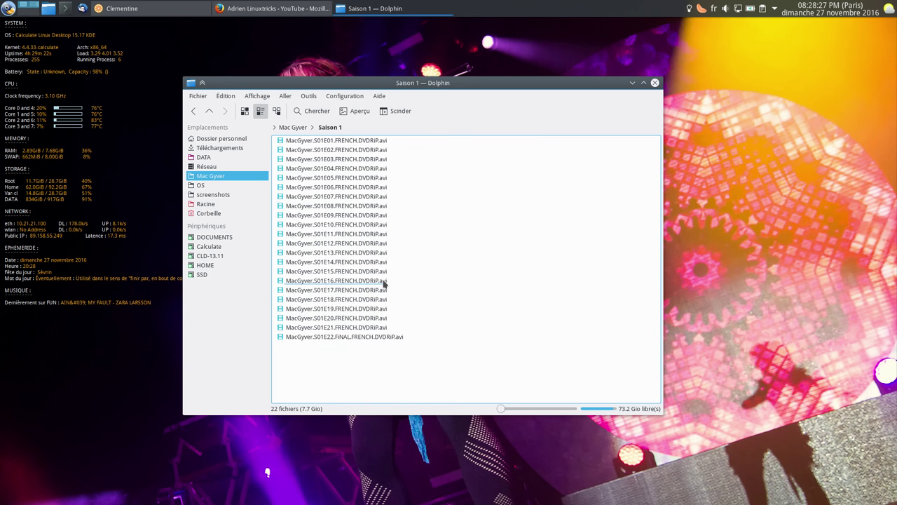
# Launch Alexandra Video Library and show the beginning of its film list.
pyautogui.click(7, 9)
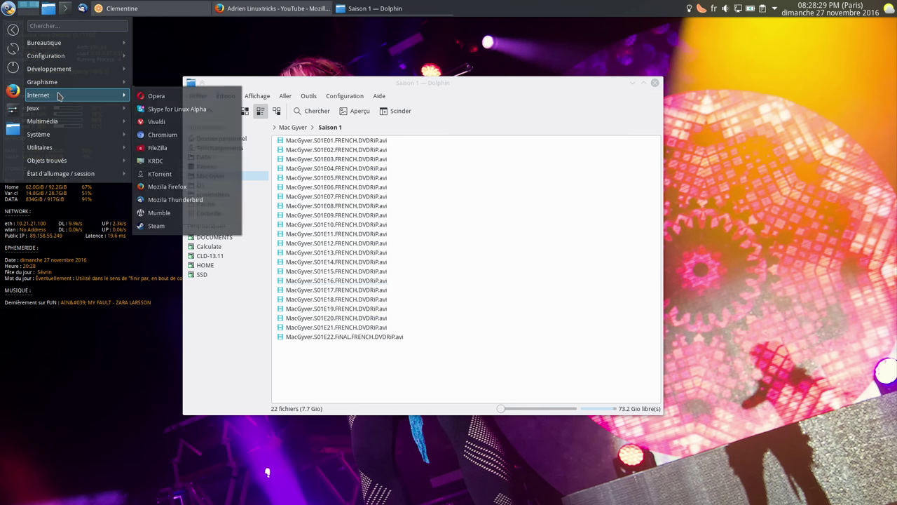
pyautogui.moveTo(58, 110)
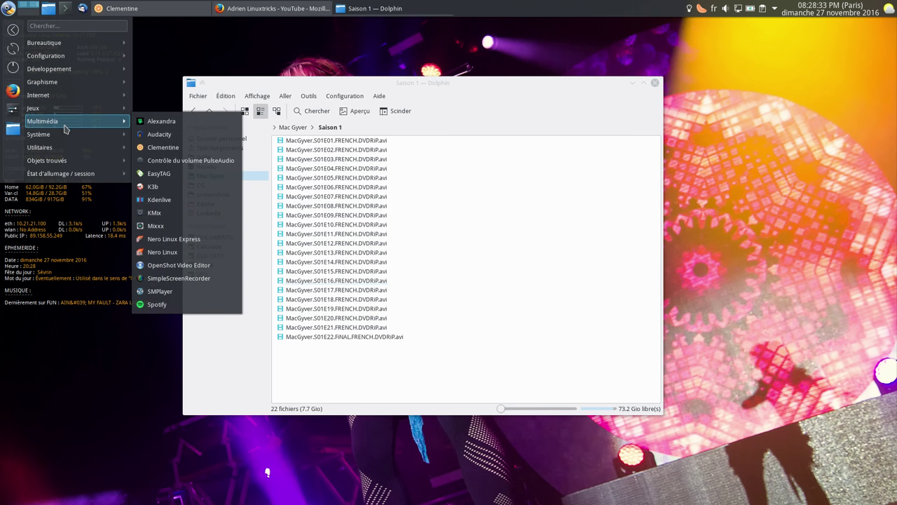
pyautogui.click(169, 120)
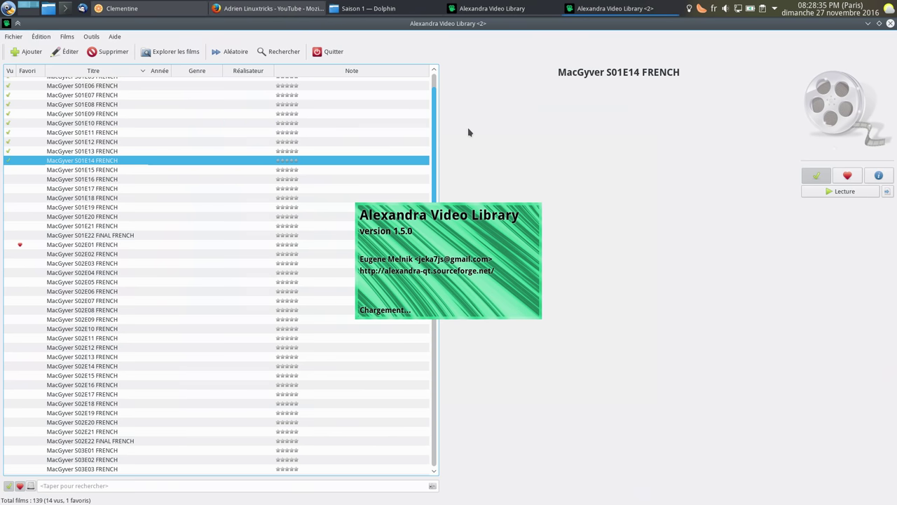
pyautogui.scroll(1, 435, 84)
pyautogui.scroll(1, 435, 85)
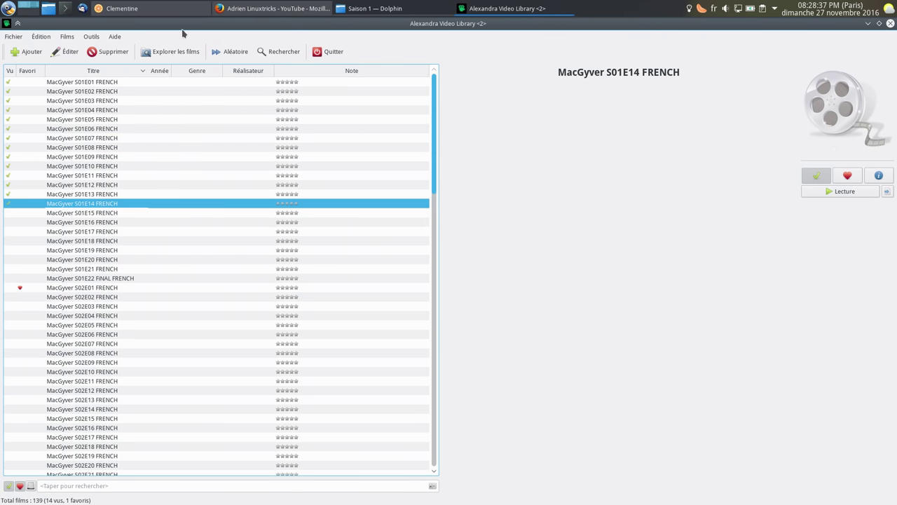
# Review the application, contributor and donation details in the program's About information, then close it.
pyautogui.click(114, 36)
pyautogui.click(129, 50)
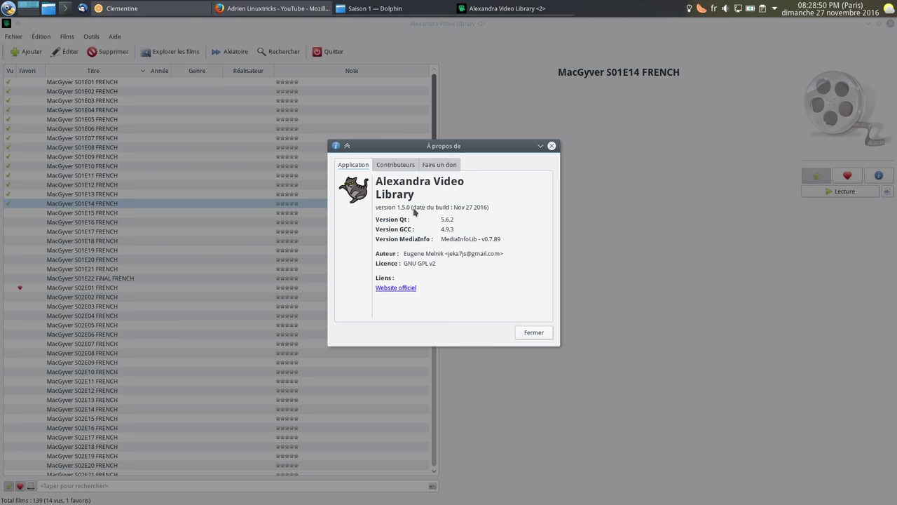
pyautogui.click(411, 167)
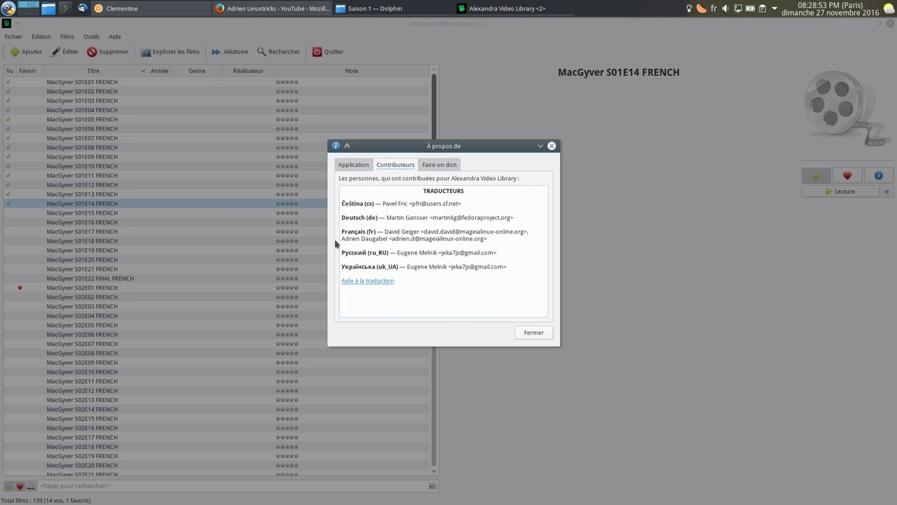
pyautogui.moveTo(335, 243); pyautogui.dragTo(511, 244)
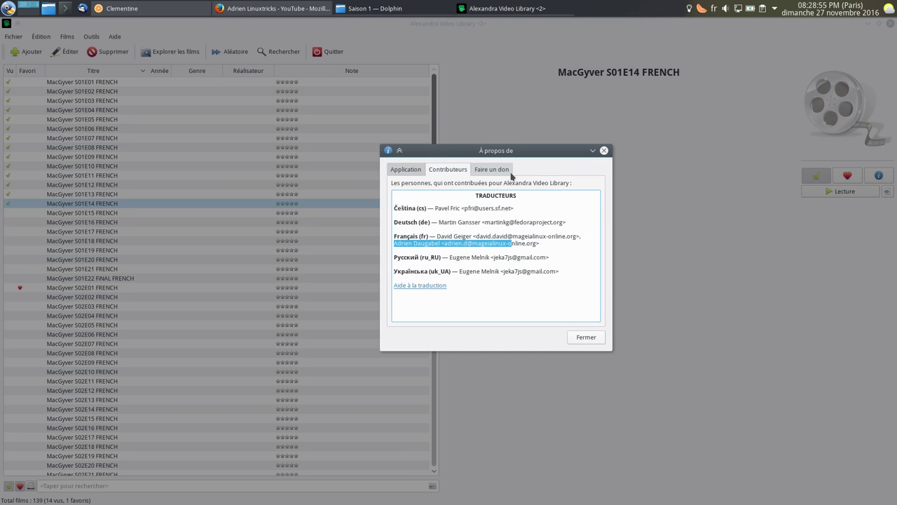
pyautogui.click(507, 170)
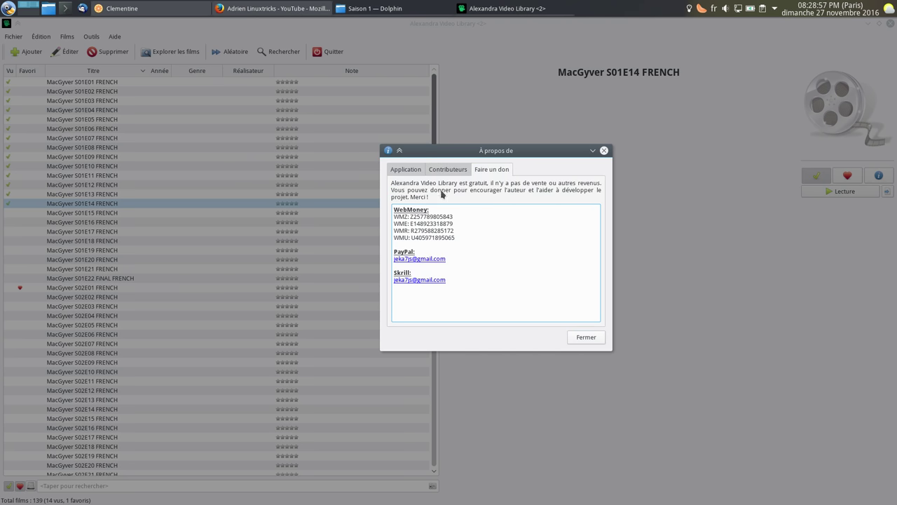
pyautogui.click(592, 339)
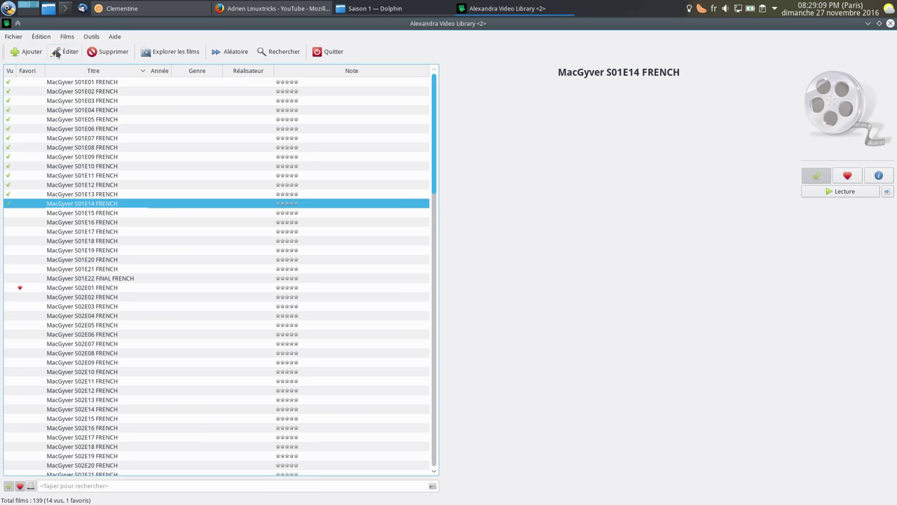
pyautogui.click(179, 57)
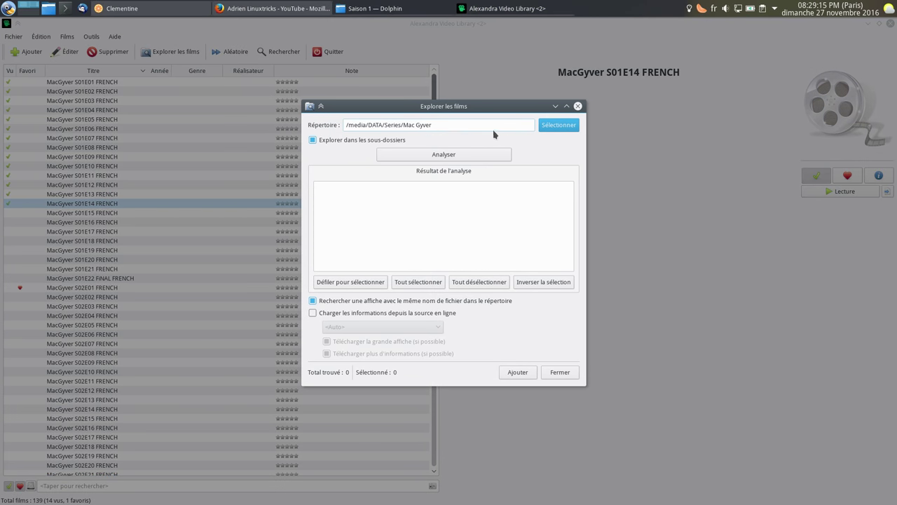
pyautogui.click(559, 125)
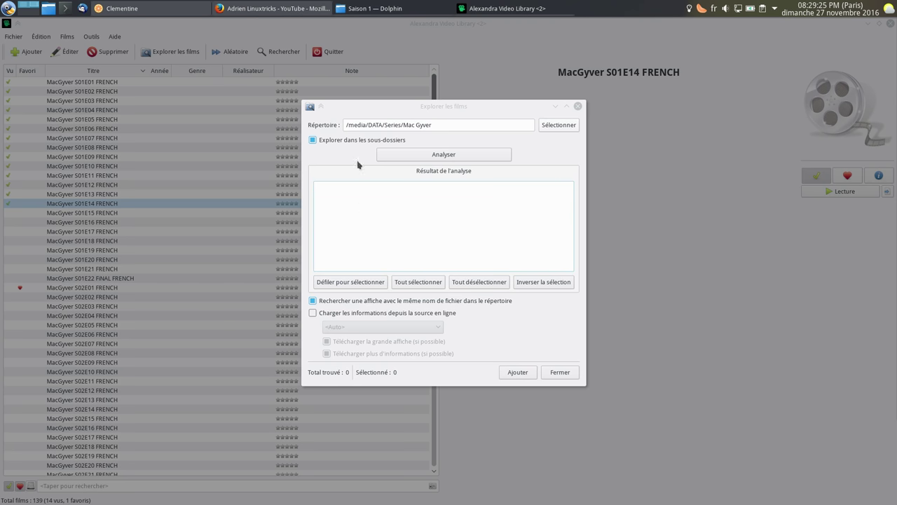
pyautogui.click(559, 125)
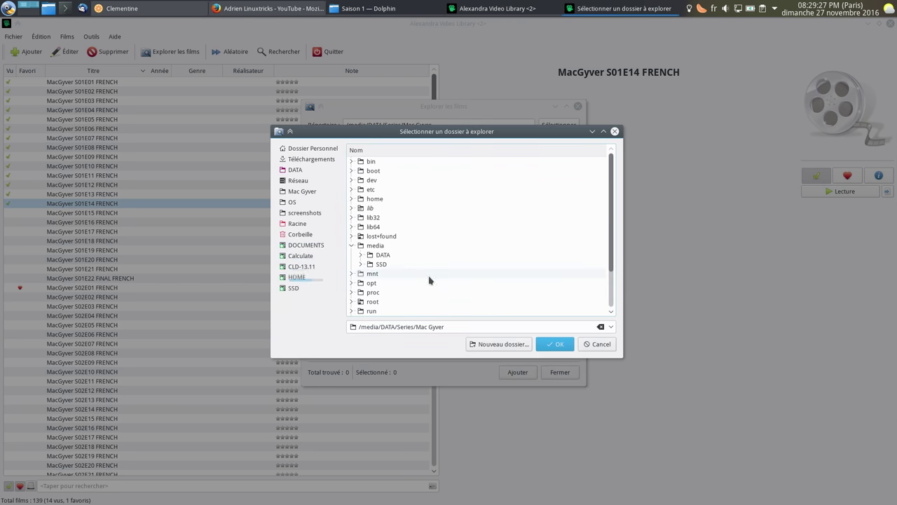
pyautogui.click(607, 344)
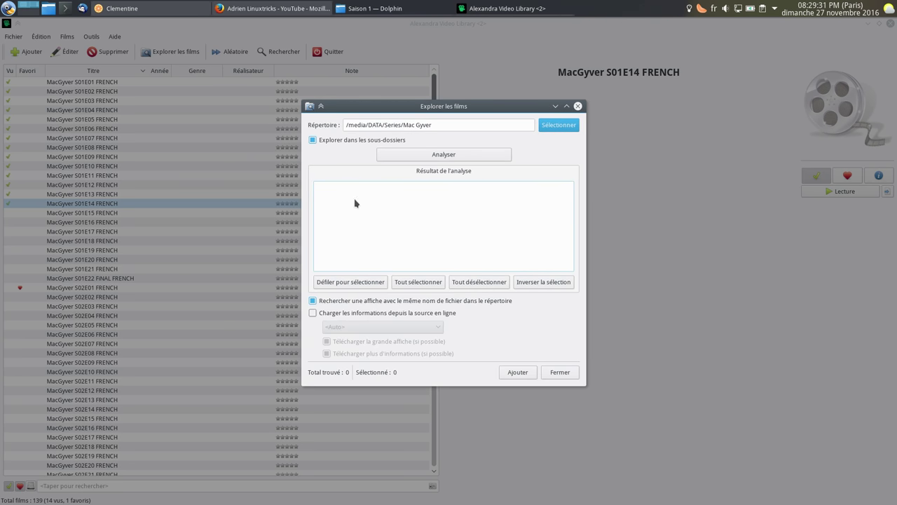
pyautogui.click(557, 372)
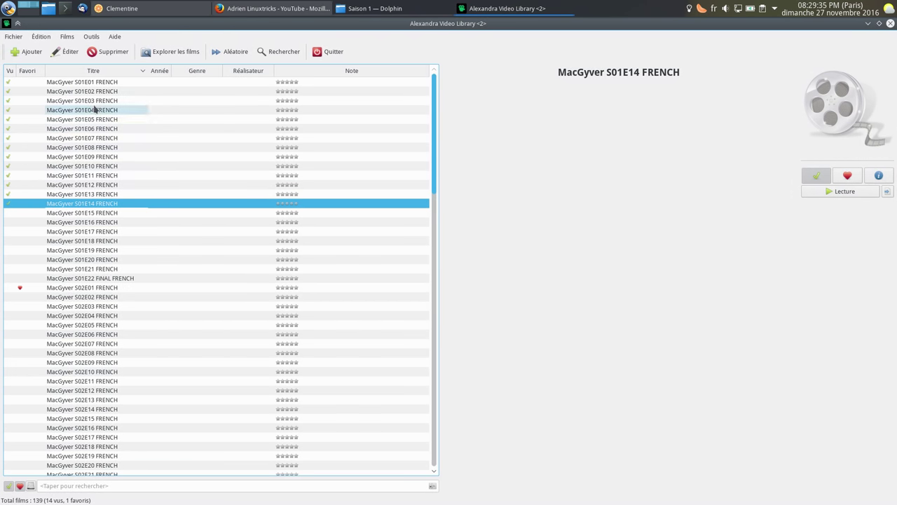
# Set the film exploration directory to /media/DATA/Series/The Walking Dead.
pyautogui.click(174, 53)
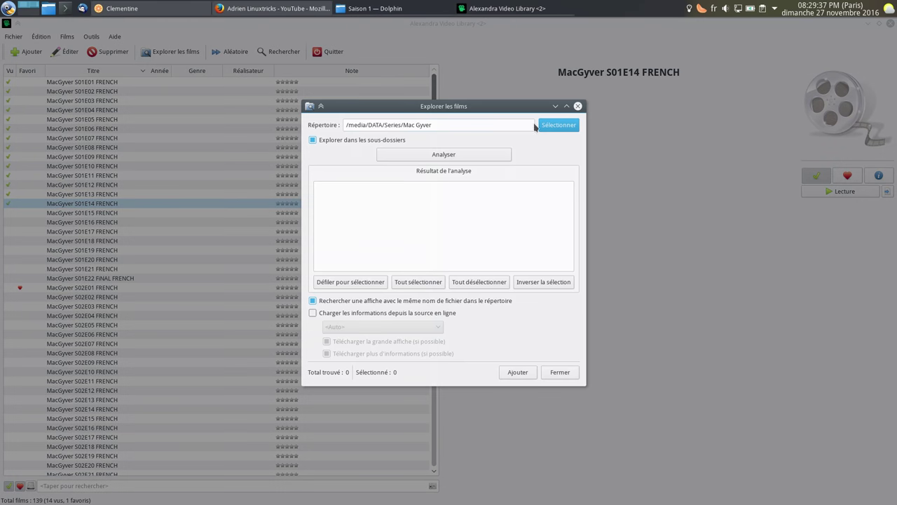
pyautogui.click(564, 125)
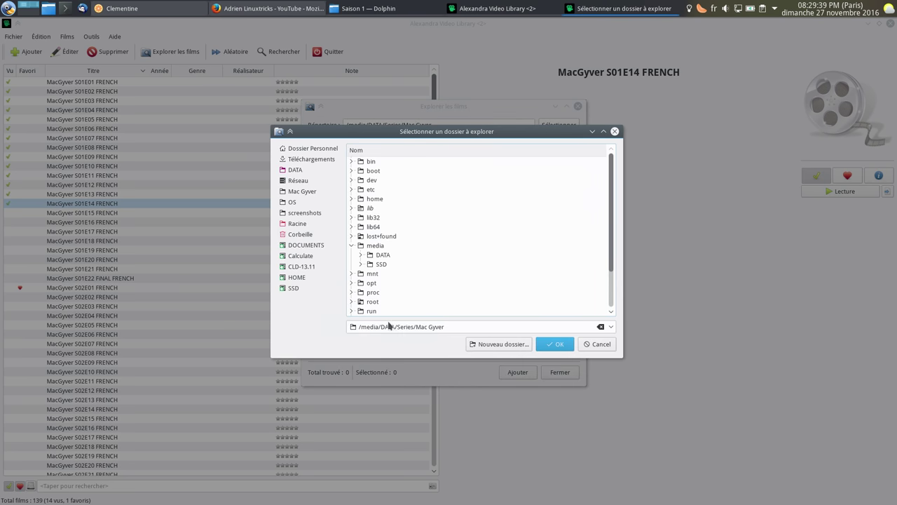
pyautogui.doubleClick(417, 324)
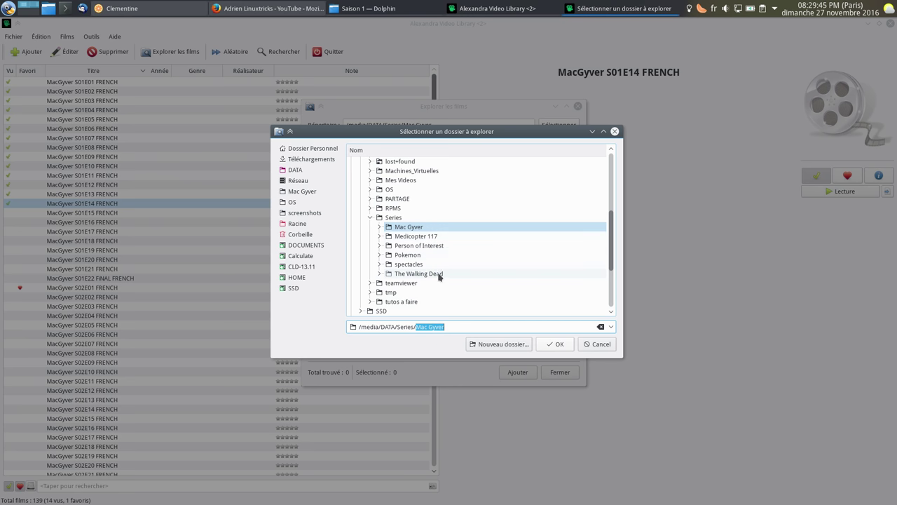
pyautogui.click(426, 274)
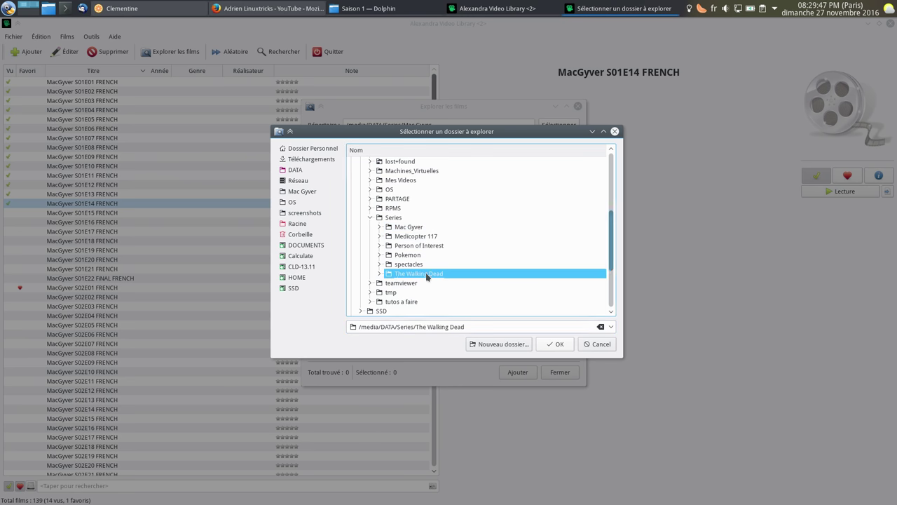
pyautogui.click(571, 344)
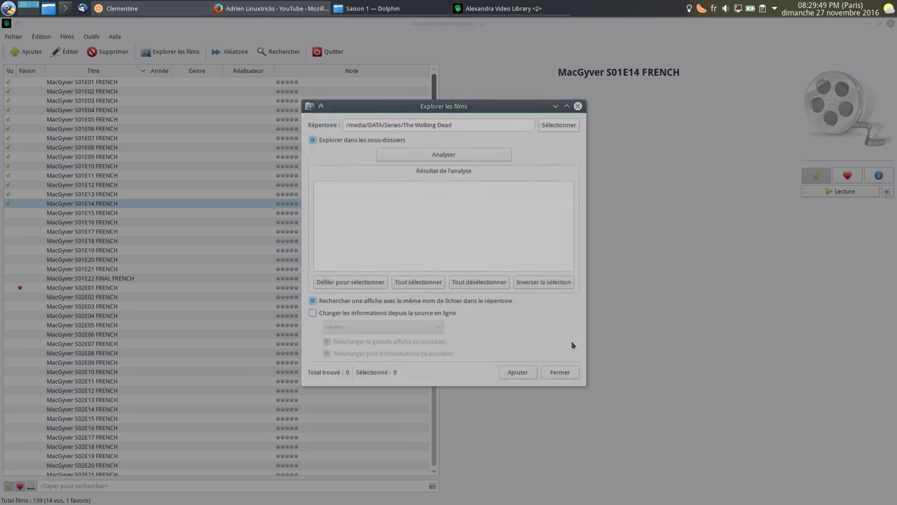
# Analyse the chosen directory and add all the Walking Dead videos found to the library, then close the exploration dialog.
pyautogui.click(449, 158)
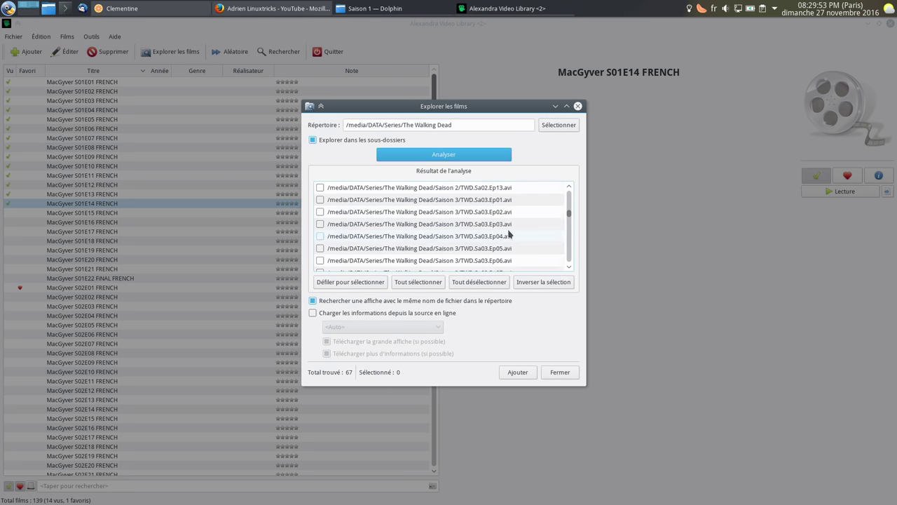
pyautogui.scroll(-20, 507, 232)
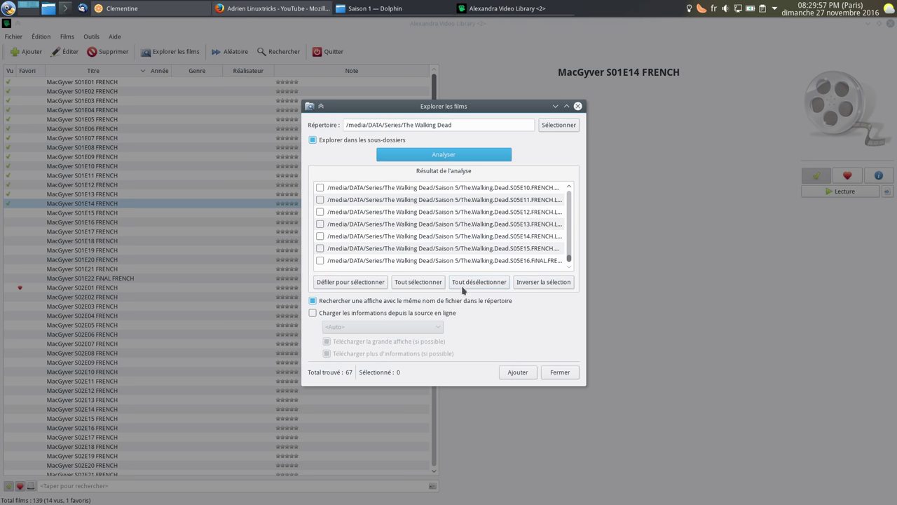
pyautogui.click(418, 282)
pyautogui.click(522, 373)
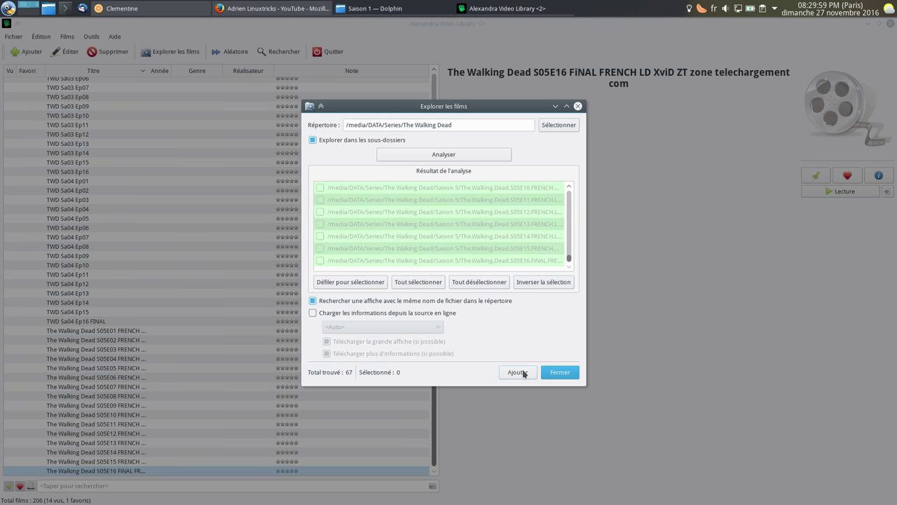
pyautogui.click(557, 372)
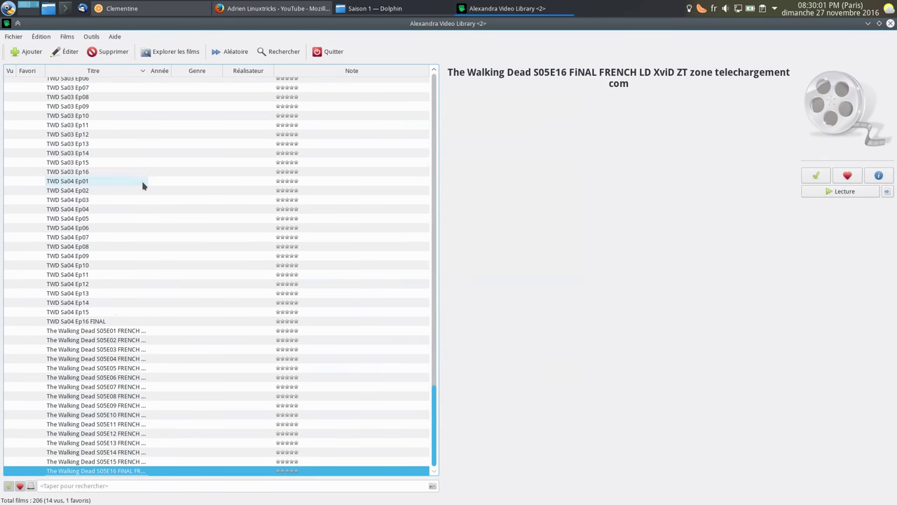
# Play the episode MacGyver S01E20 from the film list, then close the video player.
pyautogui.scroll(6, 105, 305)
pyautogui.scroll(7, 105, 305)
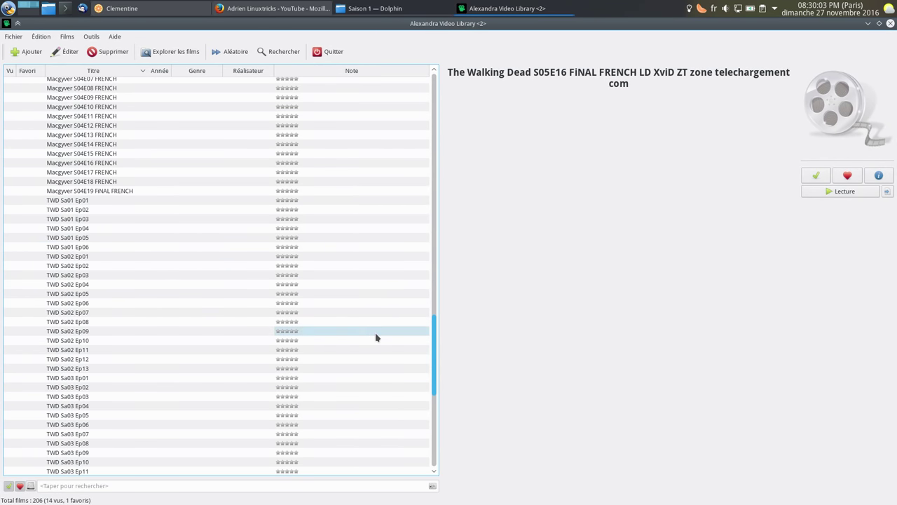
pyautogui.moveTo(433, 369); pyautogui.dragTo(466, 113)
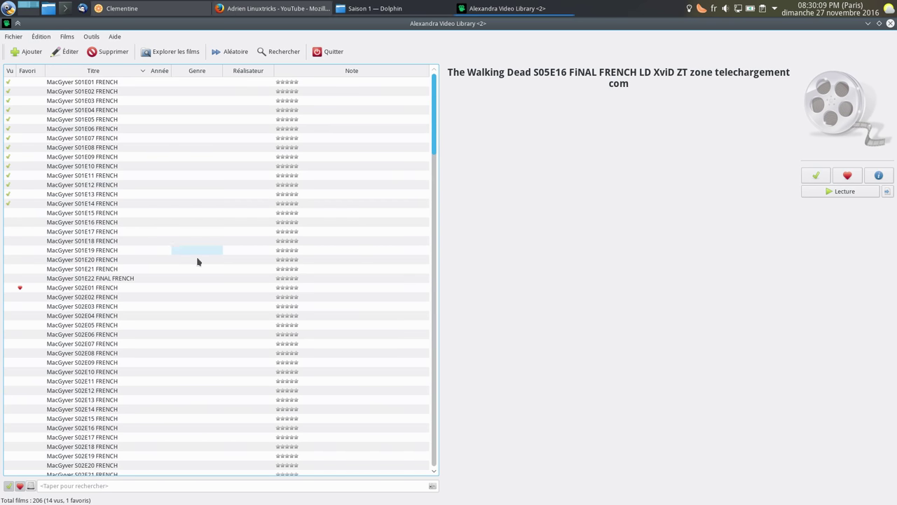
pyautogui.doubleClick(110, 263)
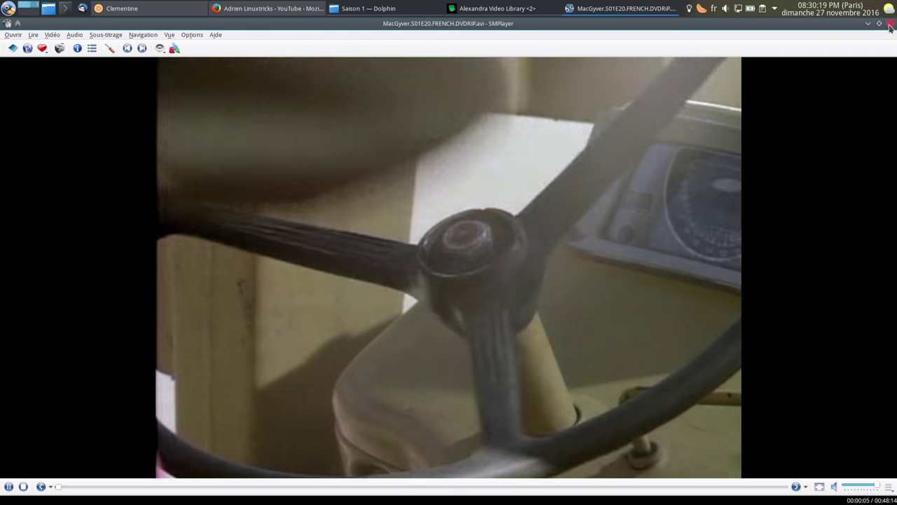
pyautogui.click(890, 24)
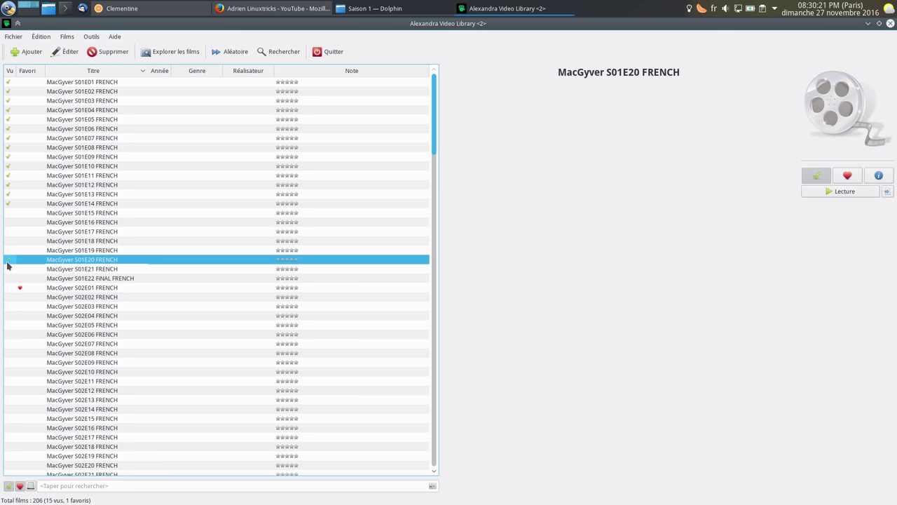
# Reset the view count of MacGyver S01E20 so it is no longer marked as watched.
pyautogui.press('Up')
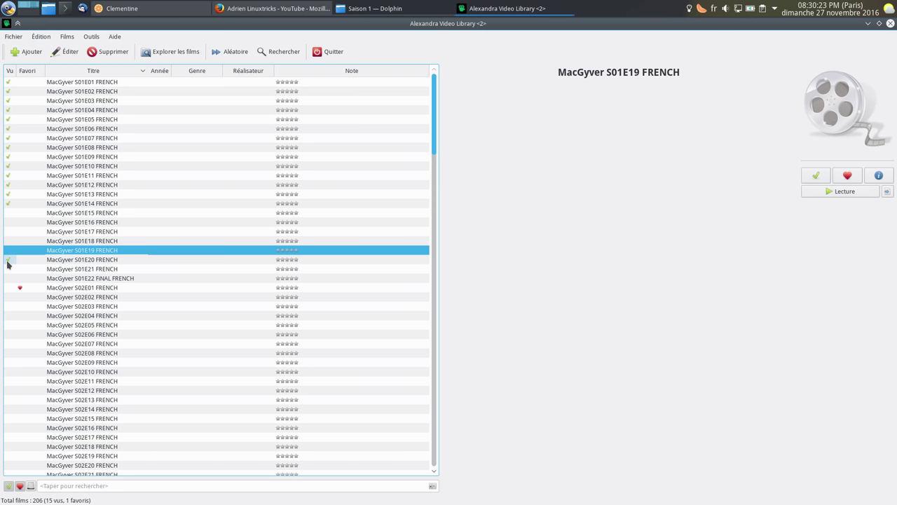
pyautogui.press('Down')
pyautogui.click(813, 175)
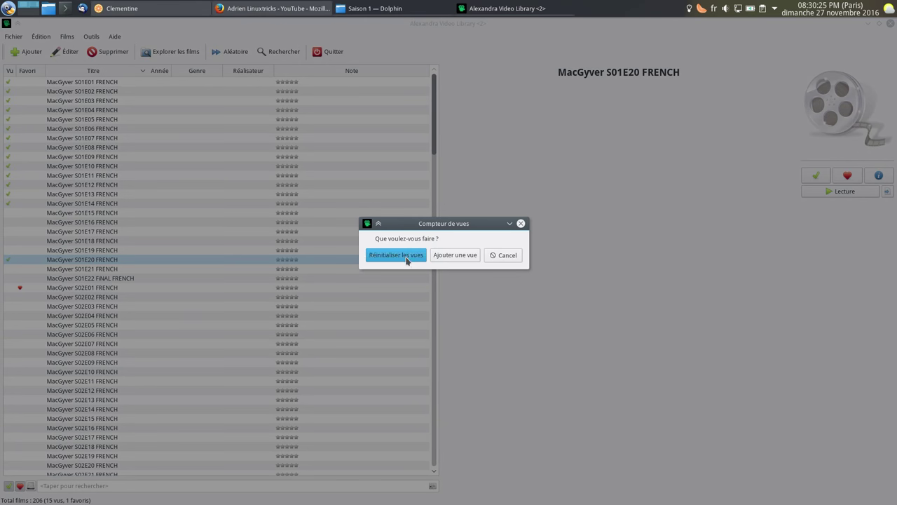
pyautogui.click(411, 257)
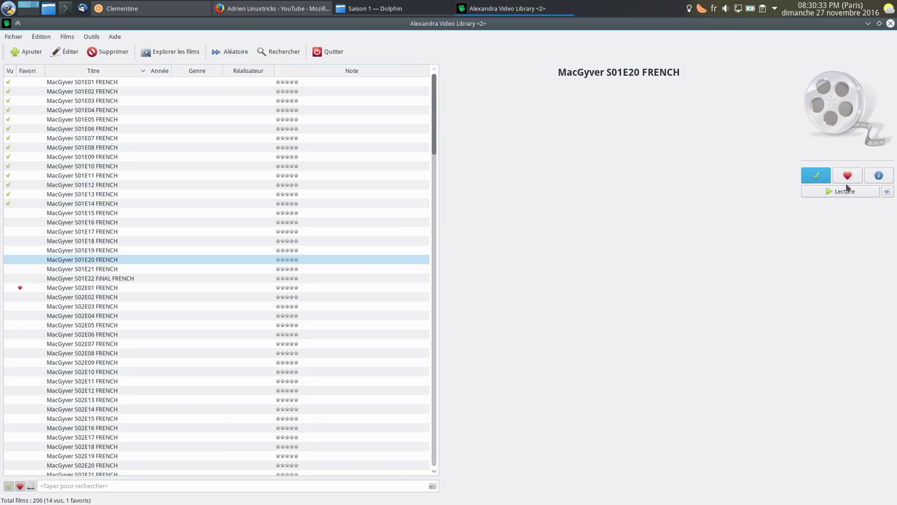
# Review the technical information of the MacGyver S01E20 video file, then close it.
pyautogui.click(878, 176)
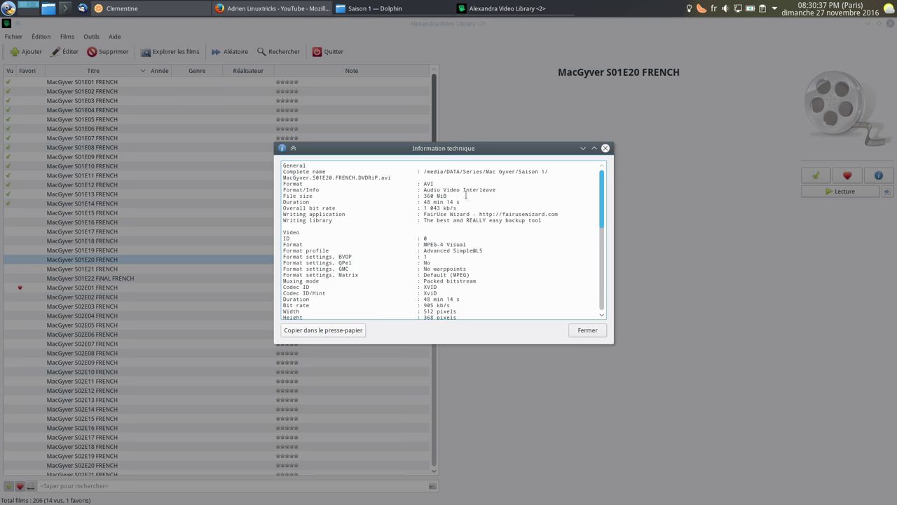
pyautogui.click(586, 333)
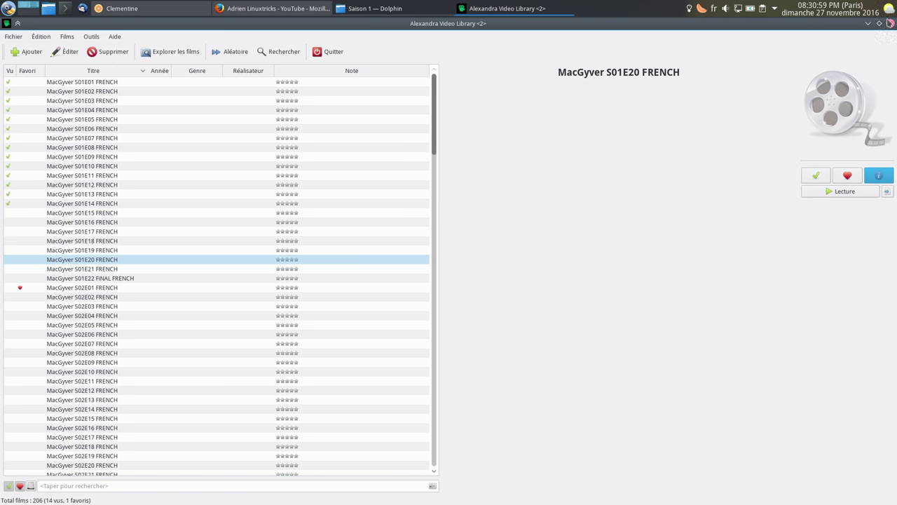
# Close the video library and the Dolphin file manager, then relaunch Alexandra Video Library.
pyautogui.click(890, 23)
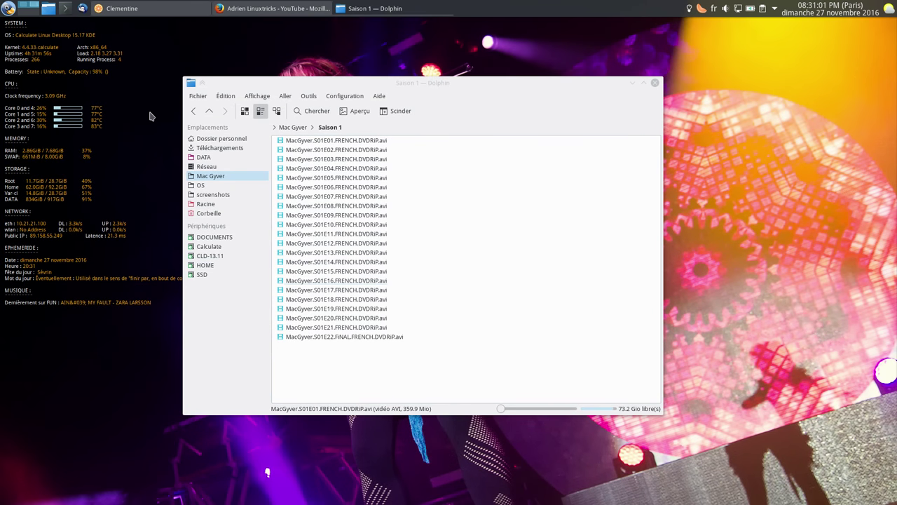
pyautogui.click(654, 82)
pyautogui.click(7, 7)
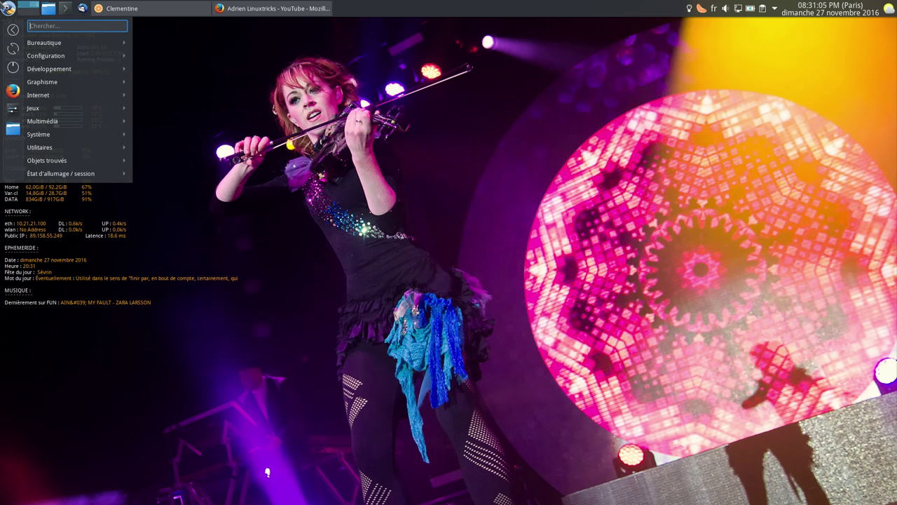
pyautogui.moveTo(98, 120)
pyautogui.click(175, 120)
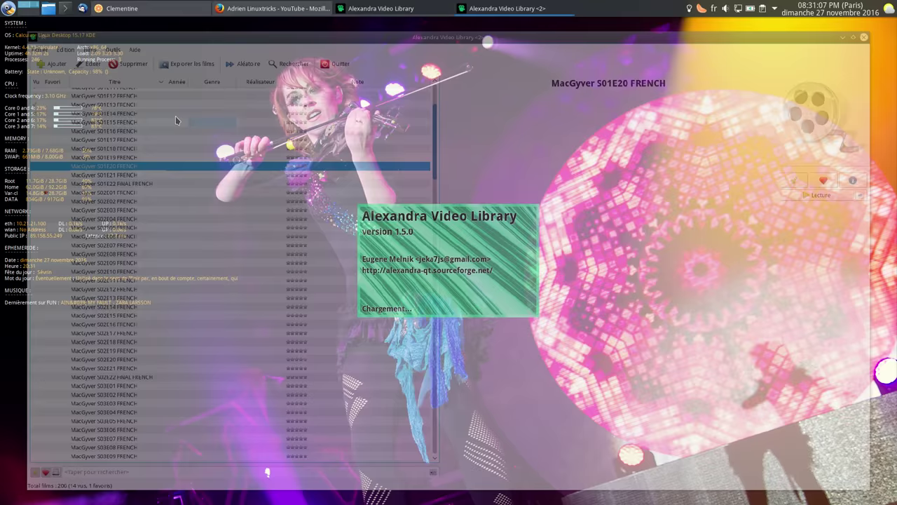
# Examine the editable film details of MacGyver S01E15, including the tags and slogan fields, then cancel the edit.
pyautogui.click(59, 114)
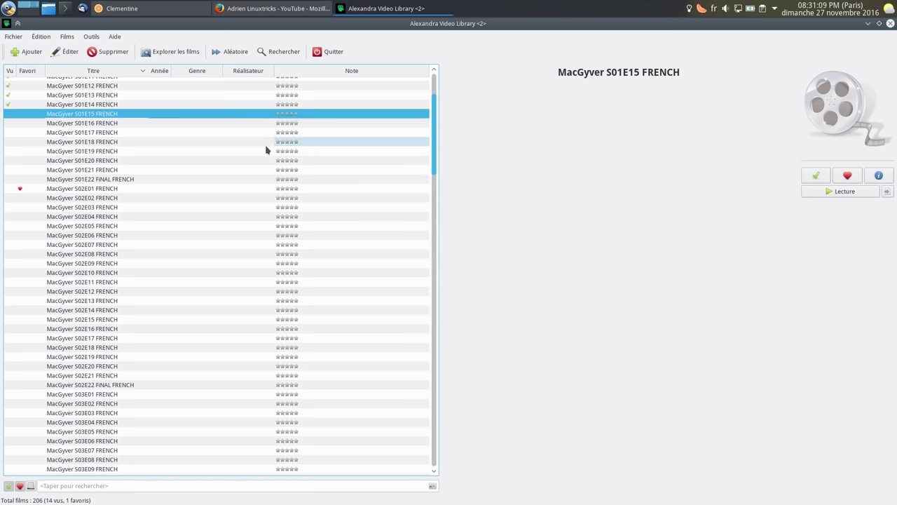
pyautogui.scroll(3, 267, 146)
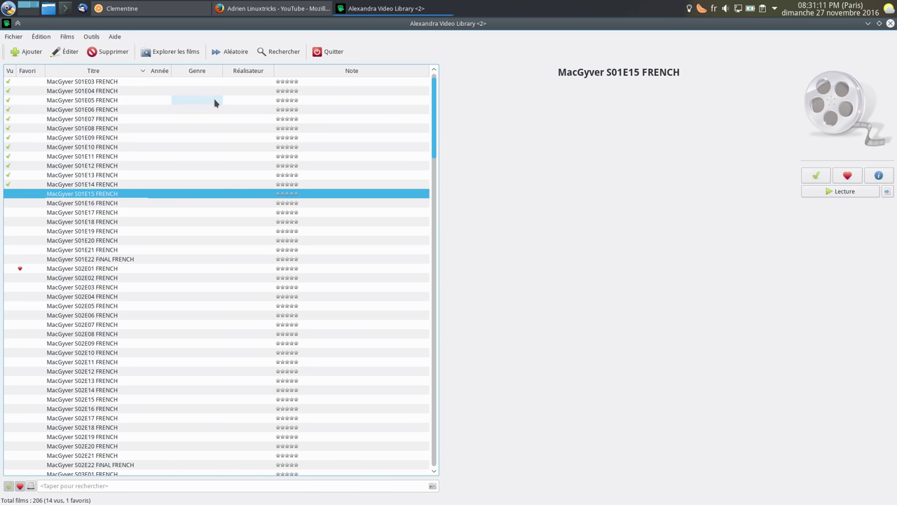
pyautogui.click(63, 57)
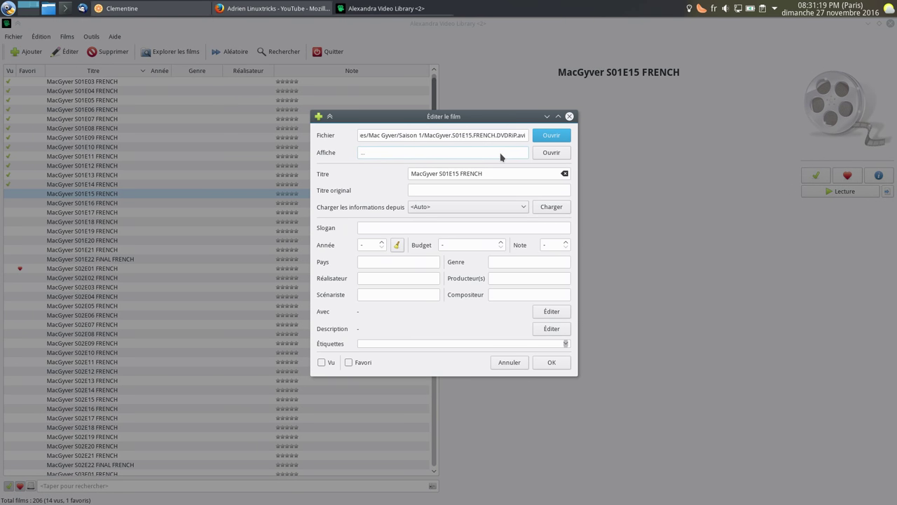
pyautogui.click(541, 344)
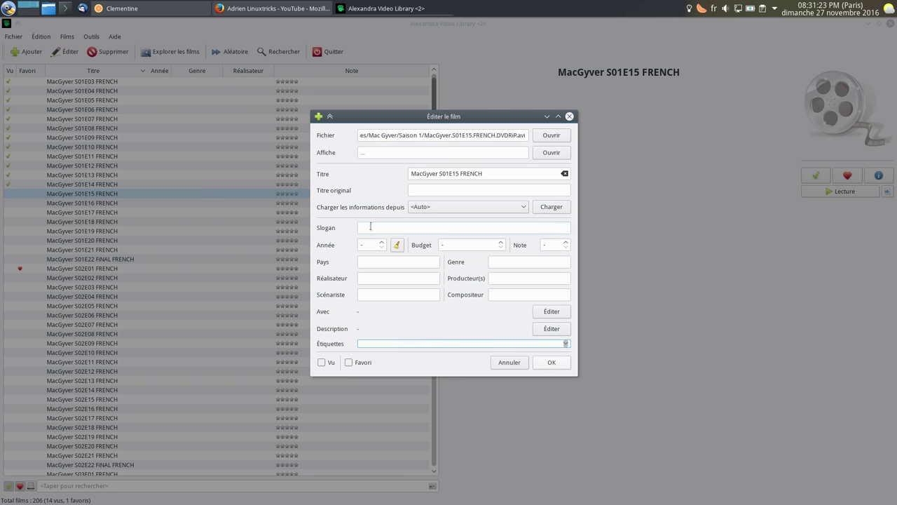
pyautogui.click(370, 227)
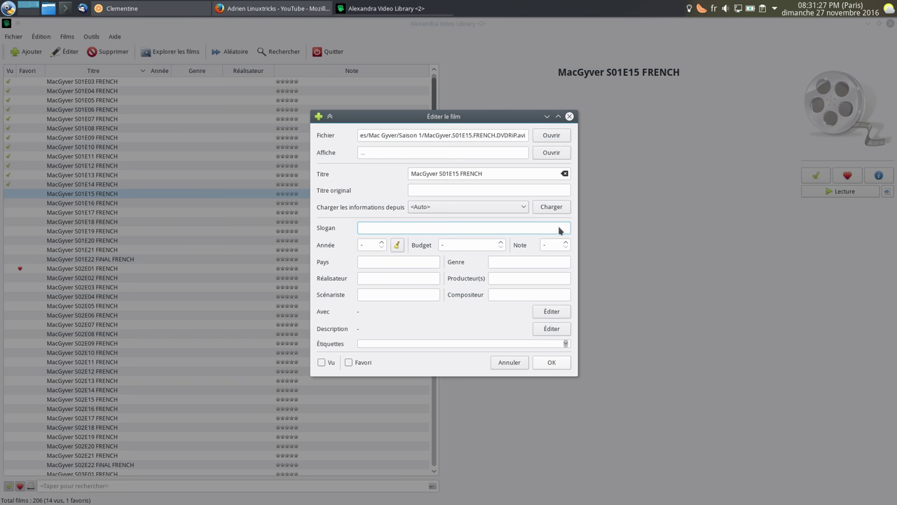
pyautogui.click(507, 365)
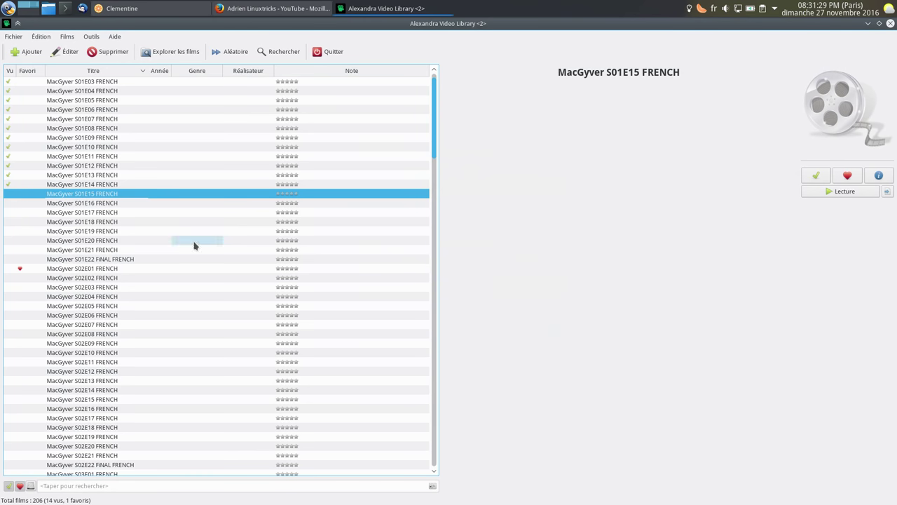
# Review the library's main statistics and the view counter reset option, then close the statistics.
pyautogui.click(66, 36)
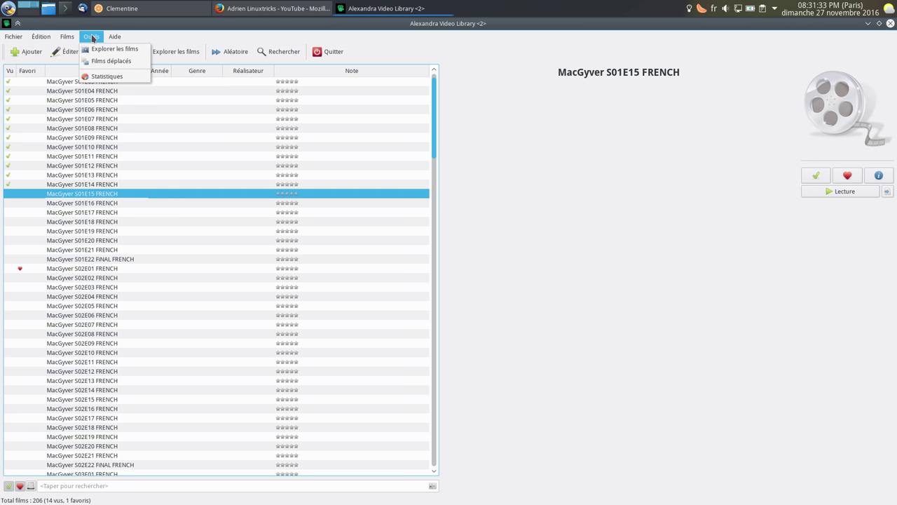
pyautogui.moveTo(91, 36)
pyautogui.click(104, 76)
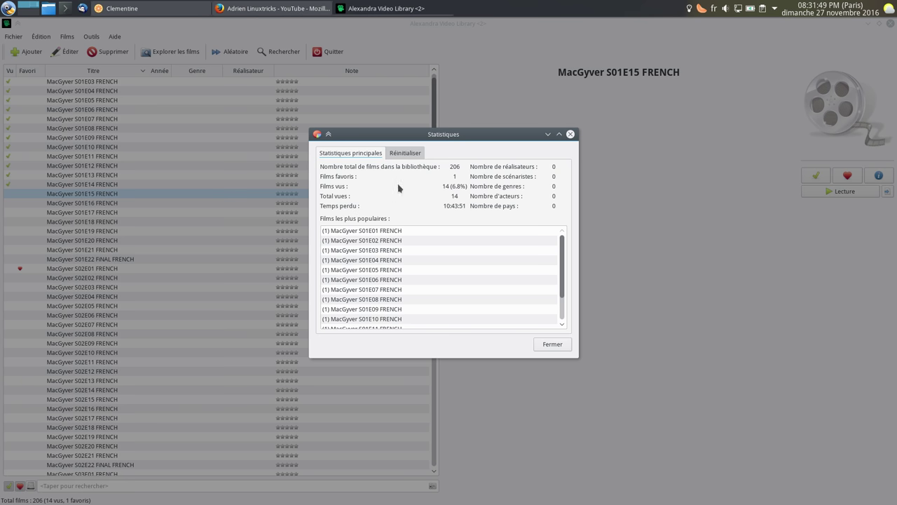
pyautogui.click(411, 156)
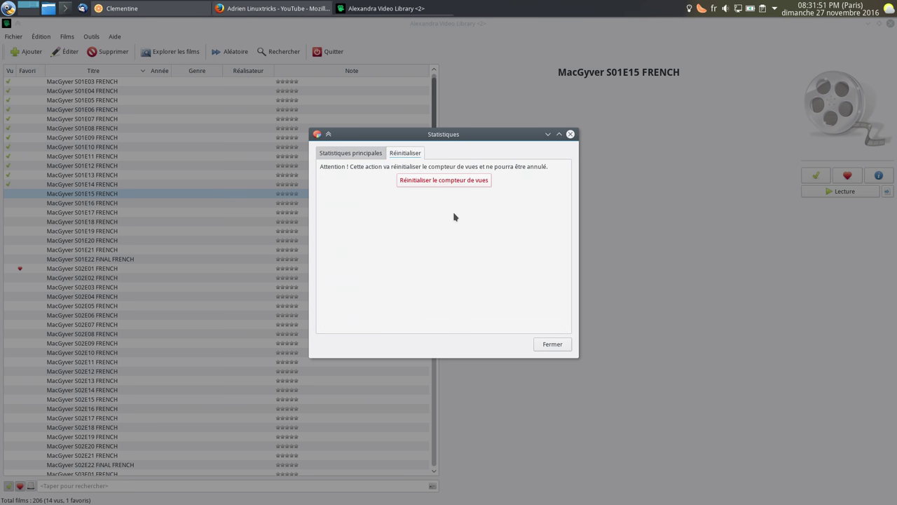
pyautogui.click(563, 344)
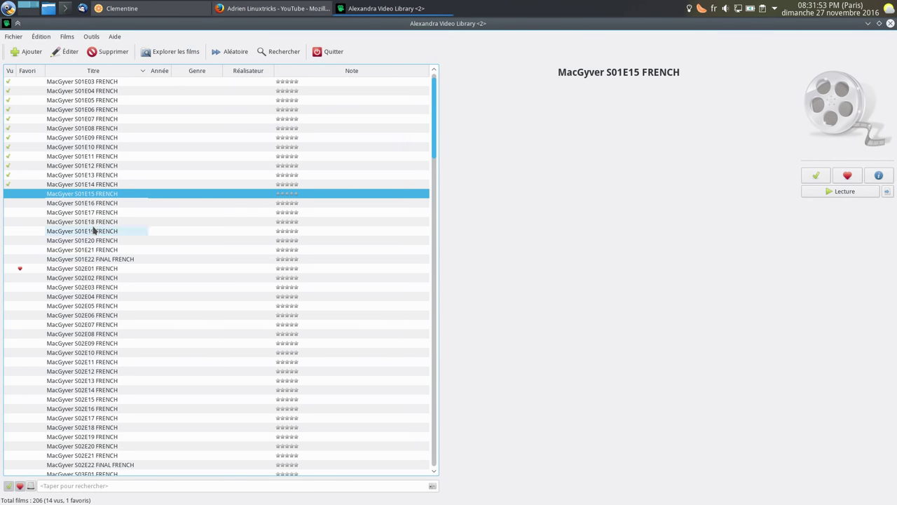
# Select MacGyver S01E14 in the film list and open the program's About information.
pyautogui.click(50, 186)
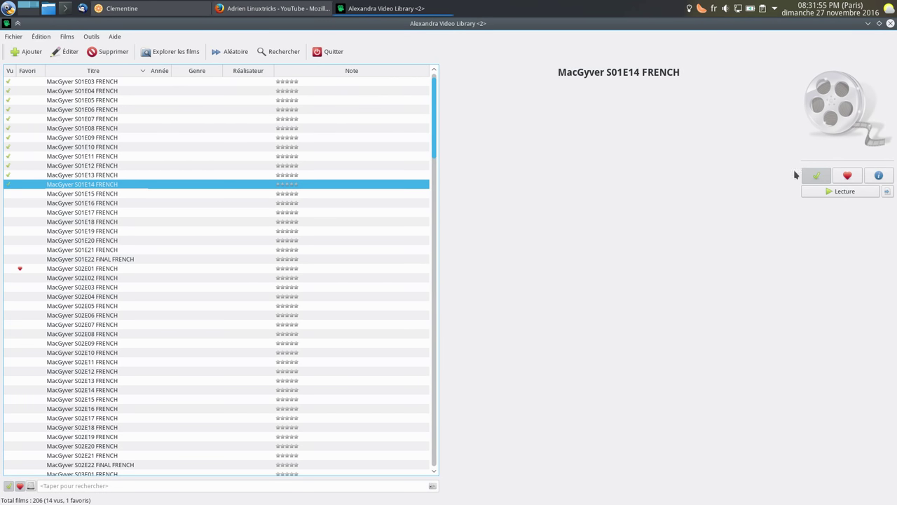
pyautogui.click(91, 36)
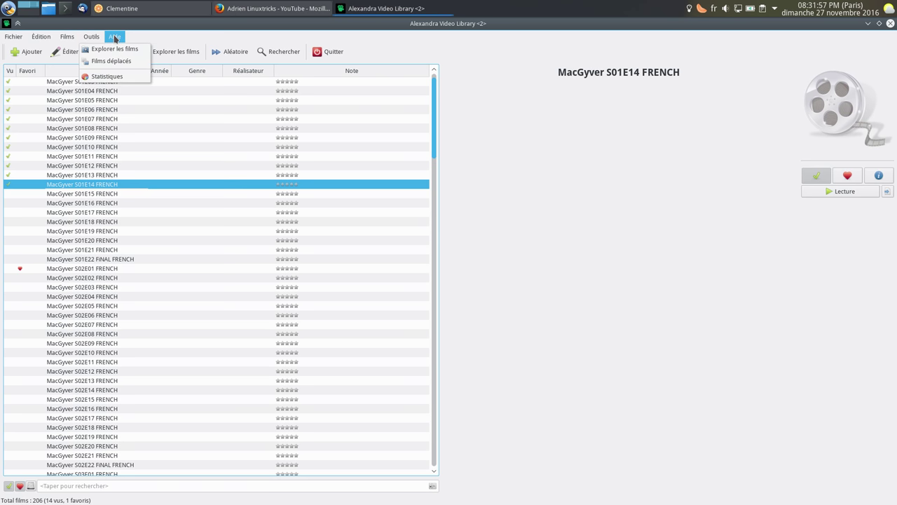
pyautogui.moveTo(34, 38)
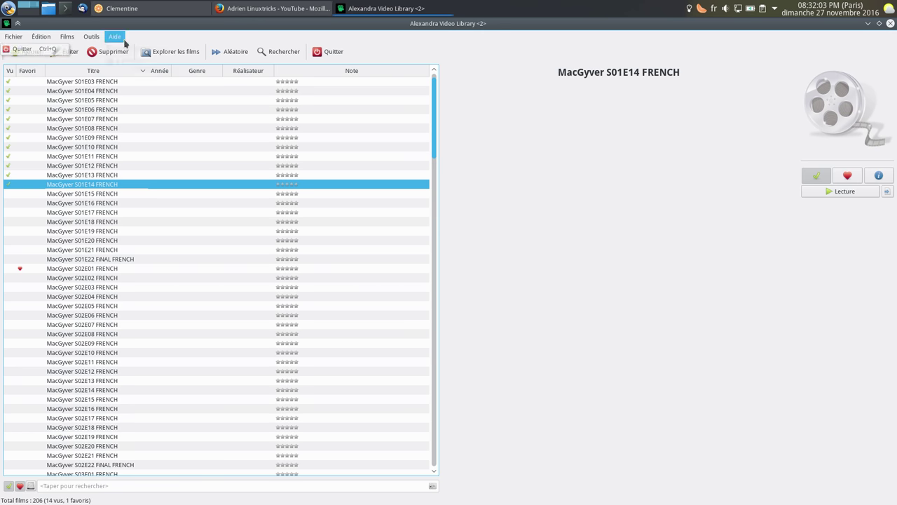
pyautogui.moveTo(114, 36)
pyautogui.click(130, 61)
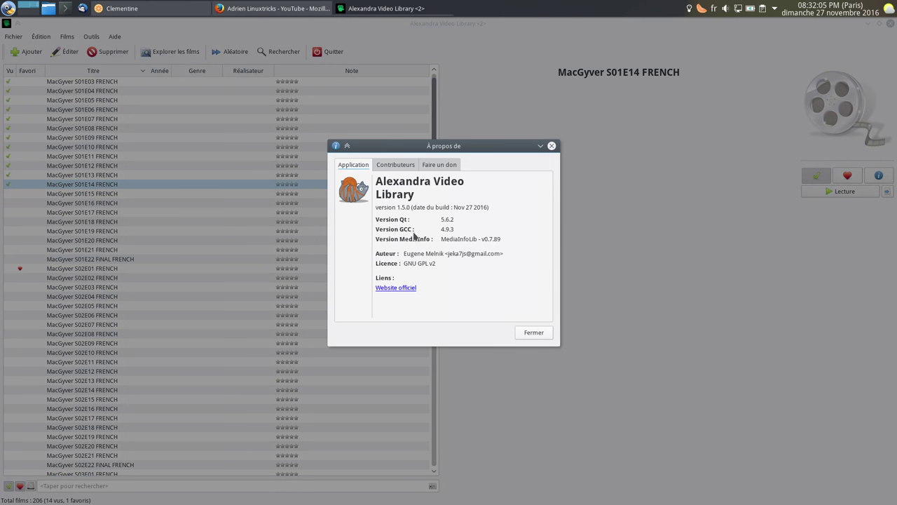
# Visit Alexandra's official website, go to its downloads, and examine the 1.5.0 release files on GitHub.
pyautogui.click(398, 288)
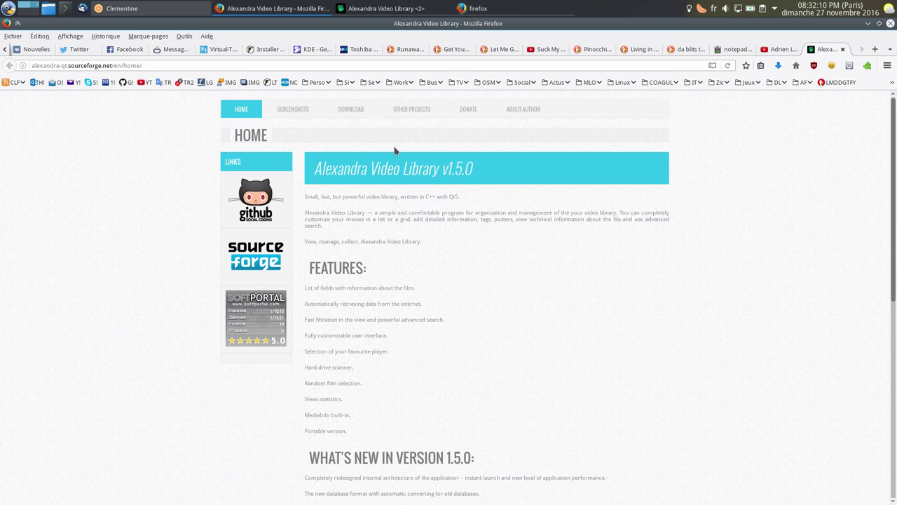
pyautogui.click(352, 112)
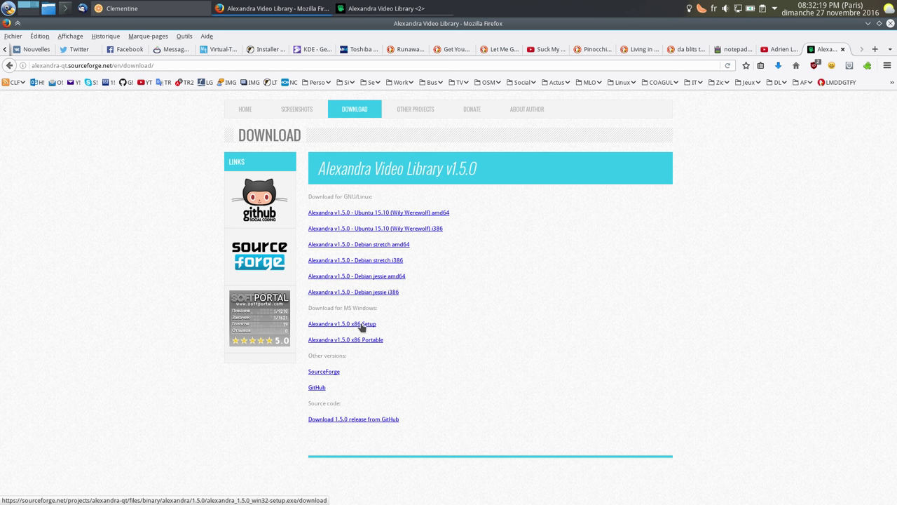
pyautogui.click(317, 388)
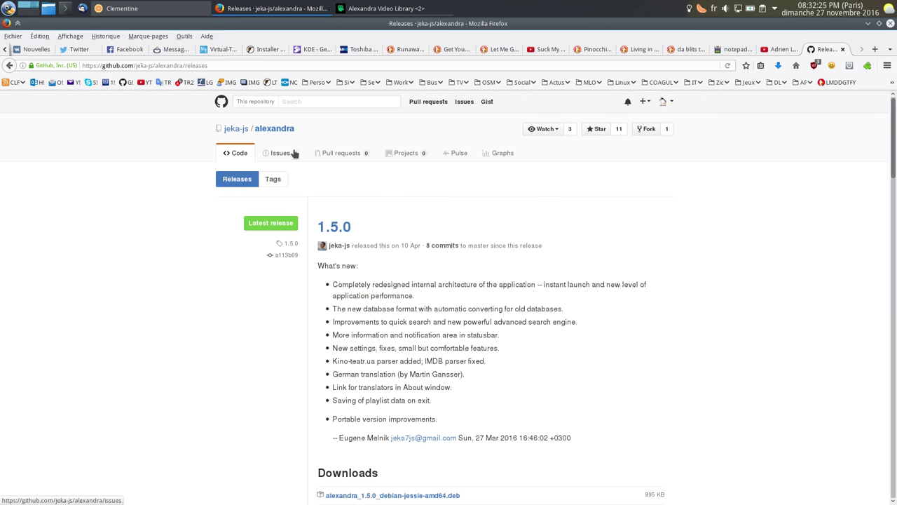
pyautogui.scroll(-3, 418, 282)
pyautogui.scroll(-3, 417, 283)
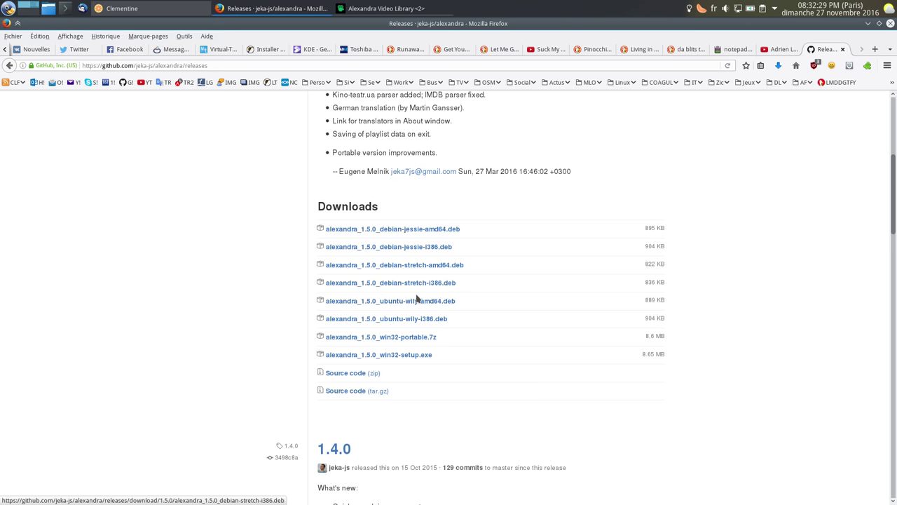
pyautogui.scroll(5, 449, 302)
# Go to pkgs.org and search the Linux packages for "alexandra".
pyautogui.click(179, 65)
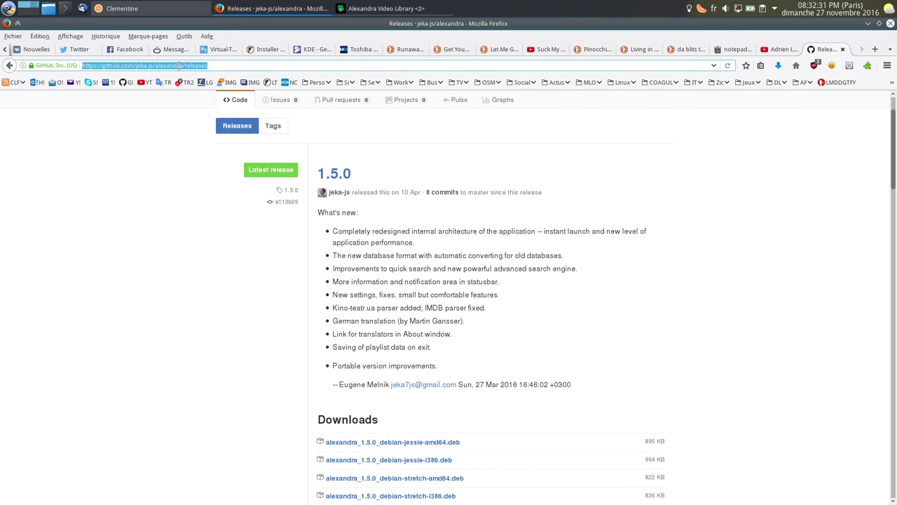
pyautogui.write('pkgs.org')
pyautogui.press('Return')
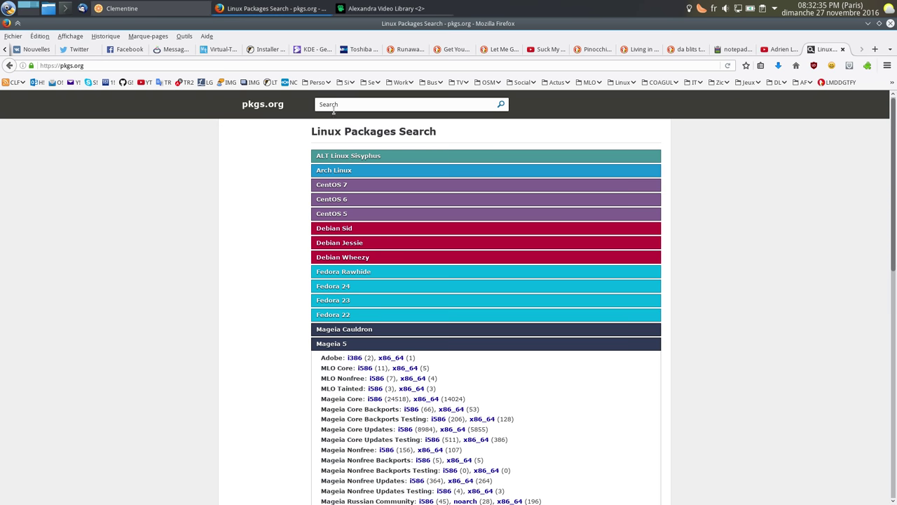
pyautogui.click(336, 106)
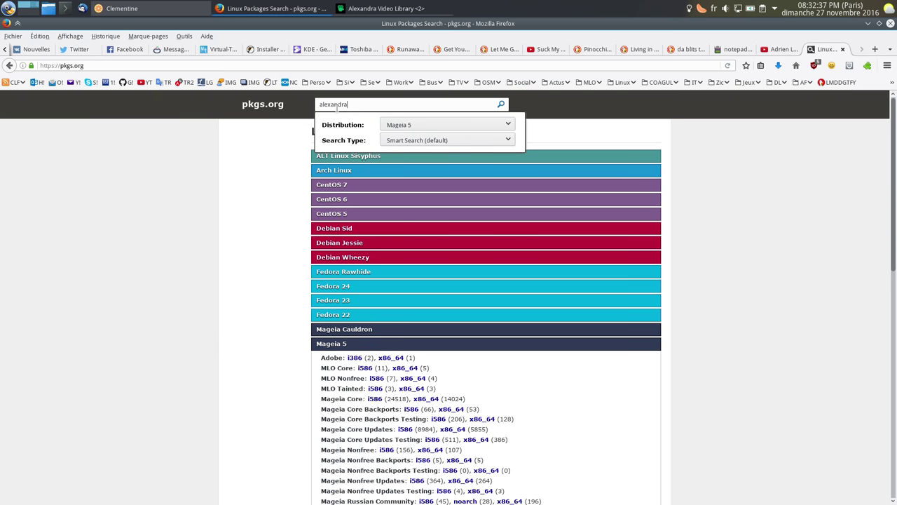
pyautogui.write('alexandra')
pyautogui.press('Return')
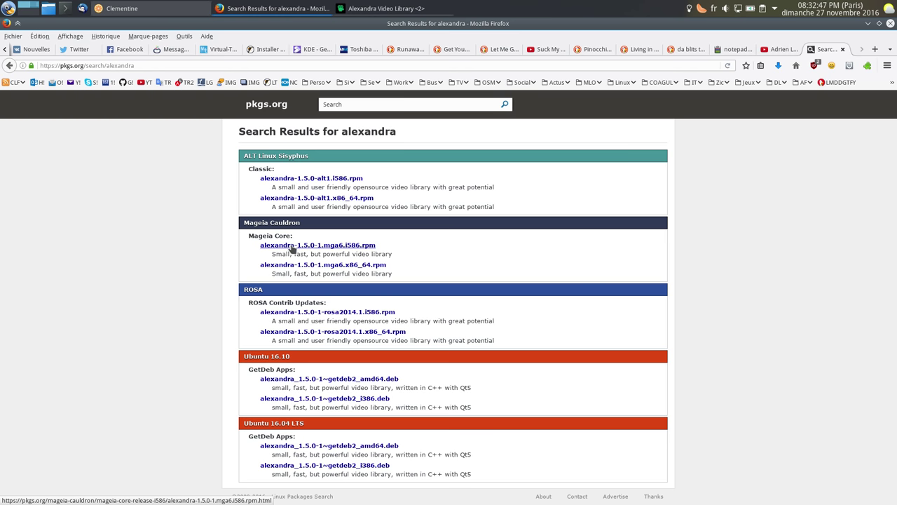
# Open the ROSA package alexandra-1.5.0-1-rosa2014.1.i586.rpm and examine its description and requirements.
pyautogui.click(312, 312)
pyautogui.scroll(-5, 312, 288)
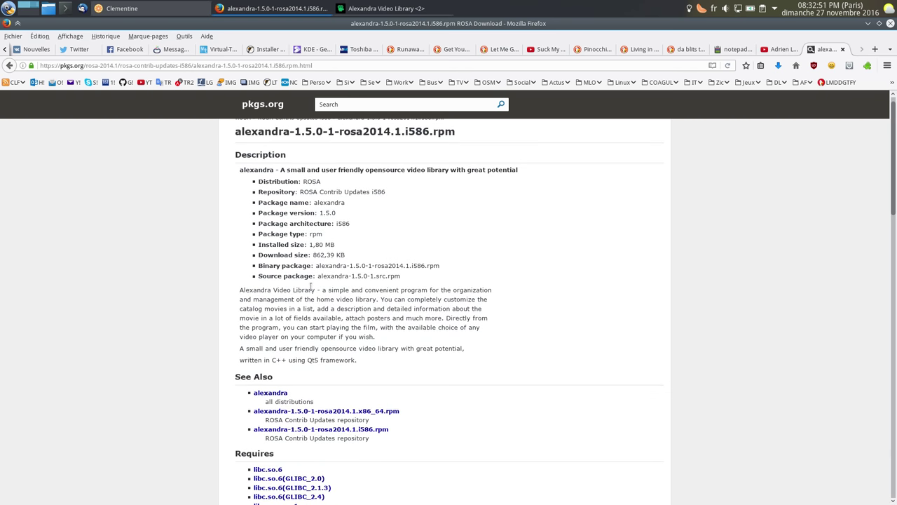